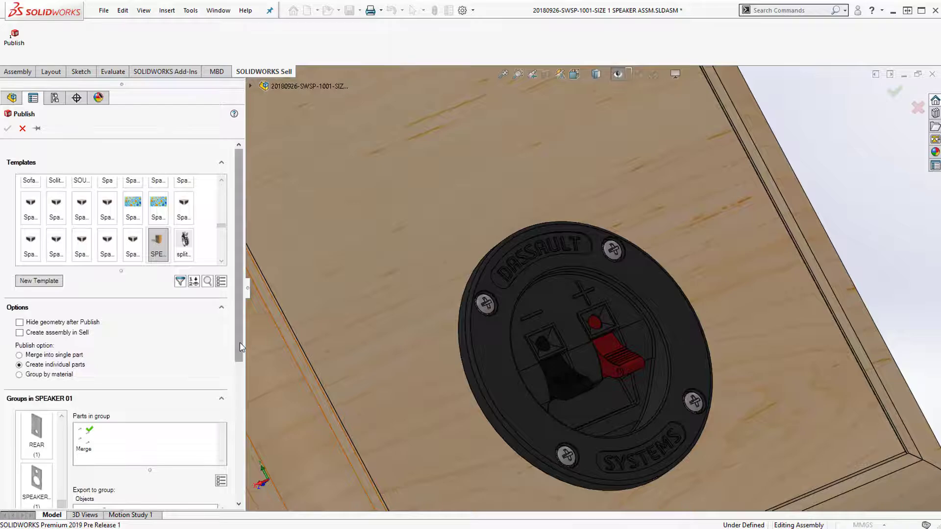
Step: Create a new group in SPEAKER 01 containing the rear speaker jack panel and the red and black terminal tabs, and publish it
scroll(228, 343, "down", 5)
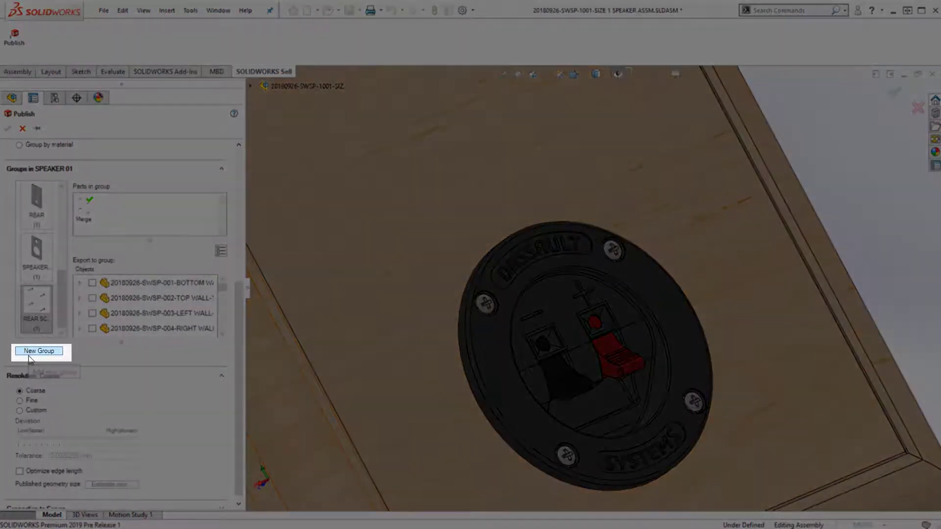
left_click(29, 352)
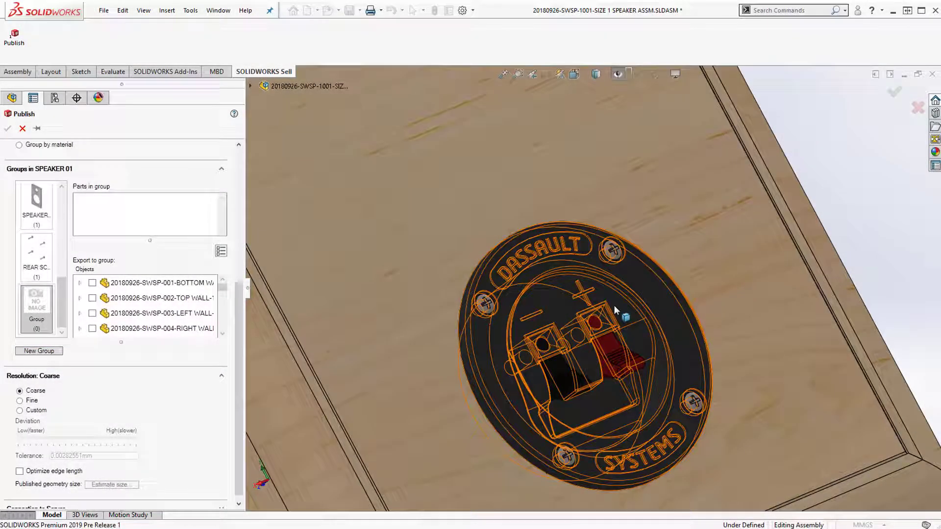
left_click(614, 305)
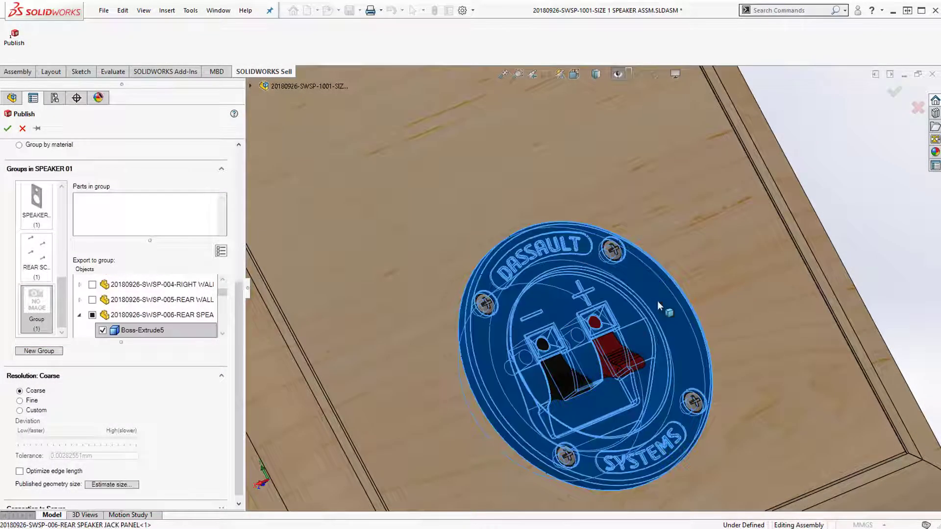
left_click(567, 384)
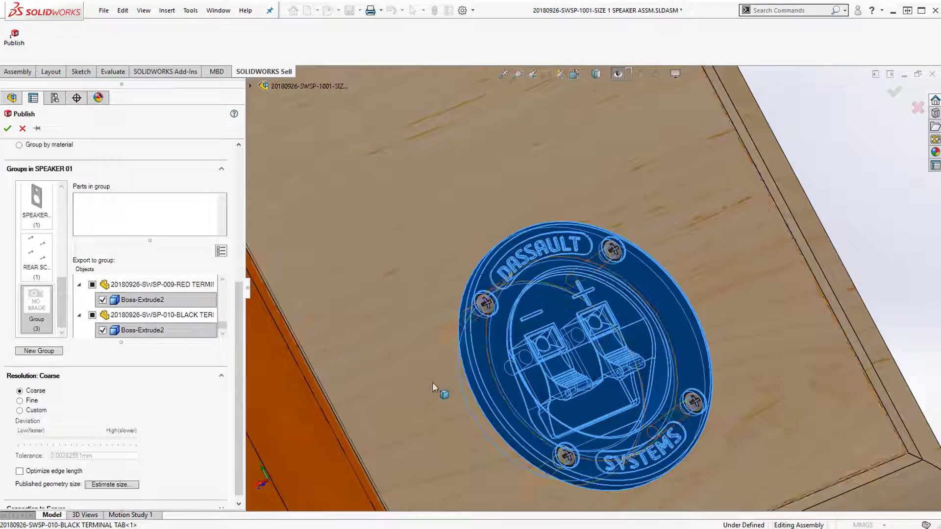
left_click(7, 129)
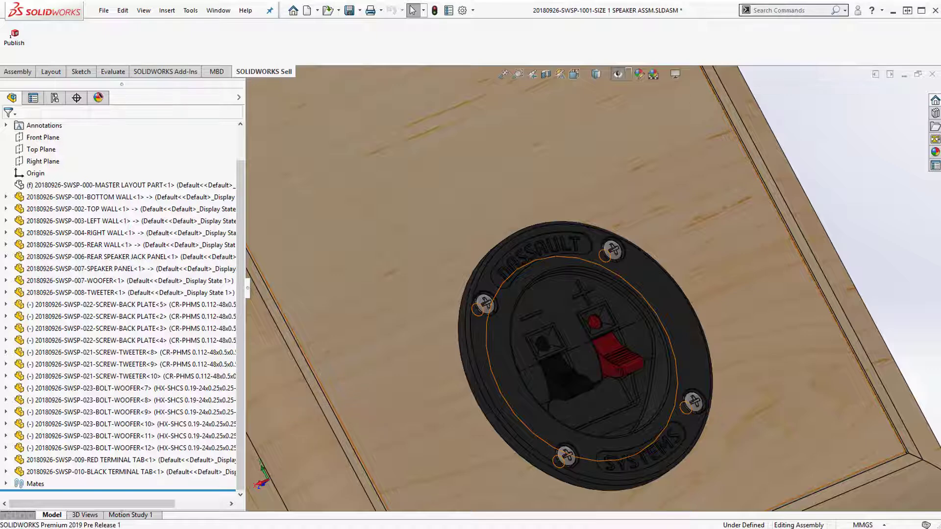
Step: Switch to the browser, close the Speaker 01 preview page and reload the SPEAKER 01 template in SOLIDWORKS Sell
mouse_move(316, 528)
left_click(375, 512)
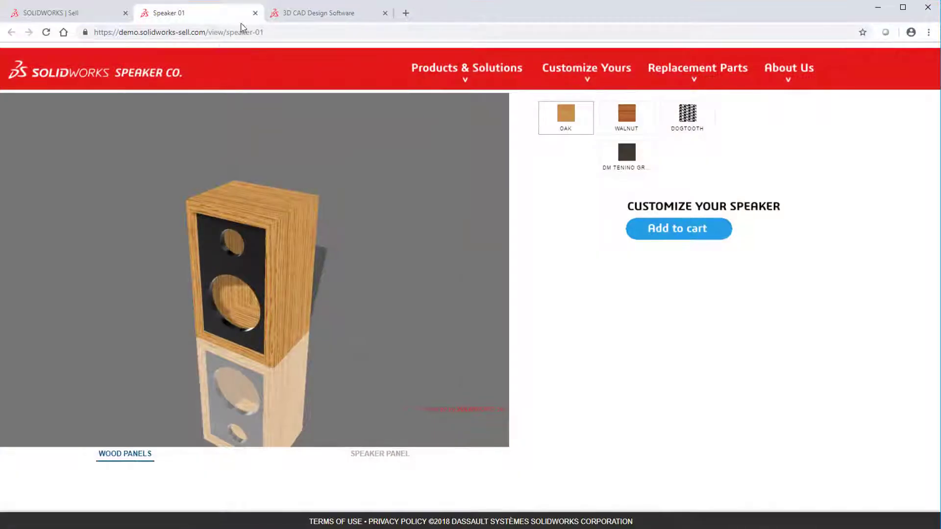
left_click(257, 14)
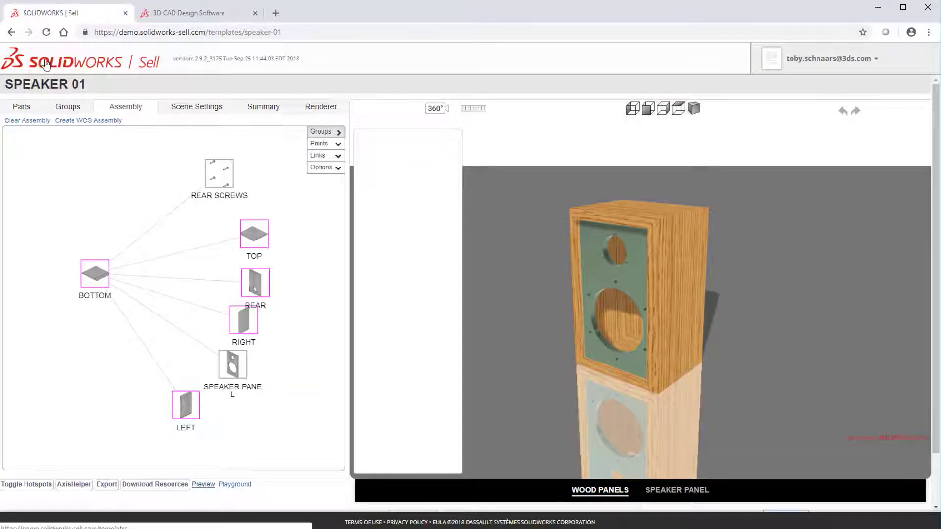
left_click(46, 31)
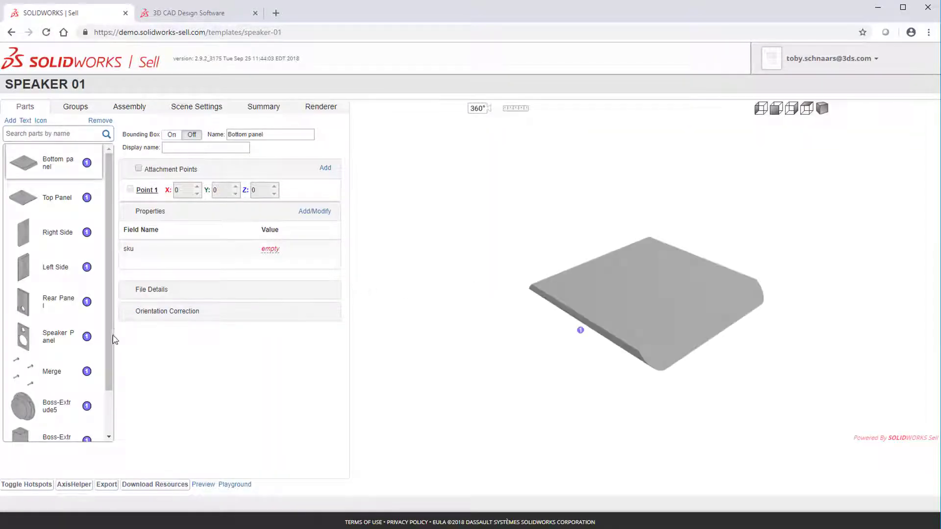
Step: Preview the published parts Boss-Extrude5, Boss-Extrude2 and Boss-Extrude2 1 in the template
scroll(113, 352, "down", 1)
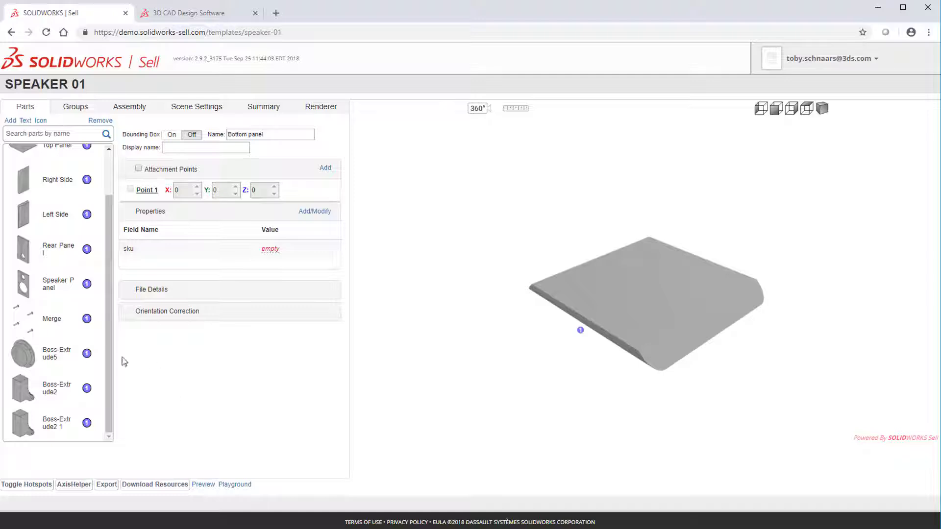
left_click(53, 361)
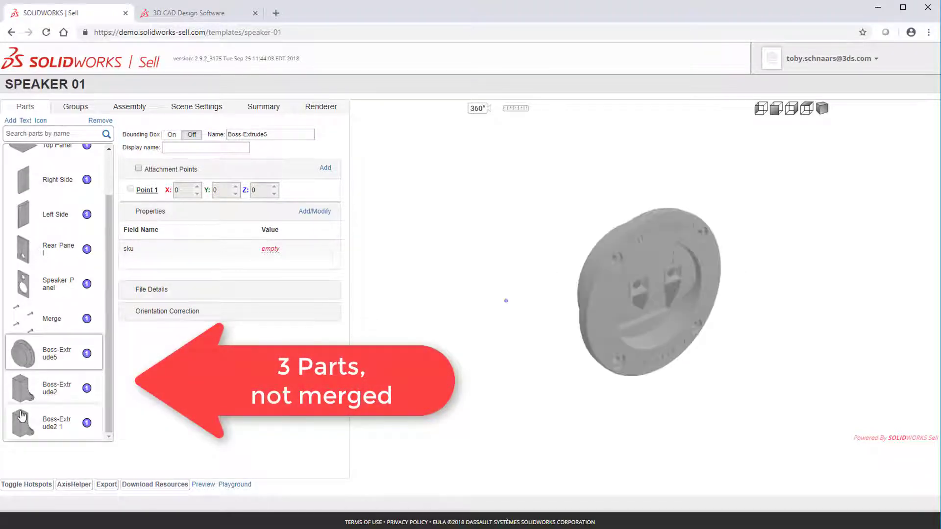
left_click(38, 390)
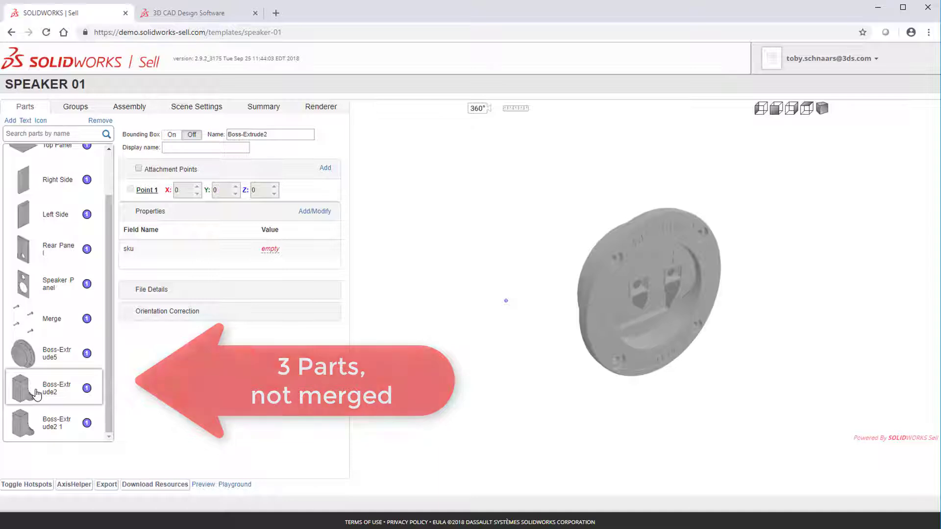
left_click(50, 430)
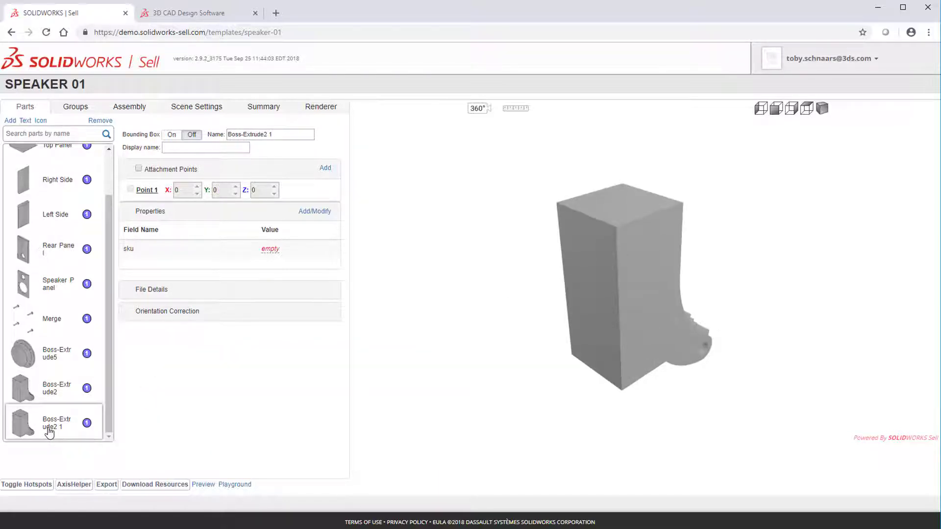
Step: Remove the parts Boss-Extrude2 1 and Boss-Extrude2 from the newly published group named Group
left_click(73, 108)
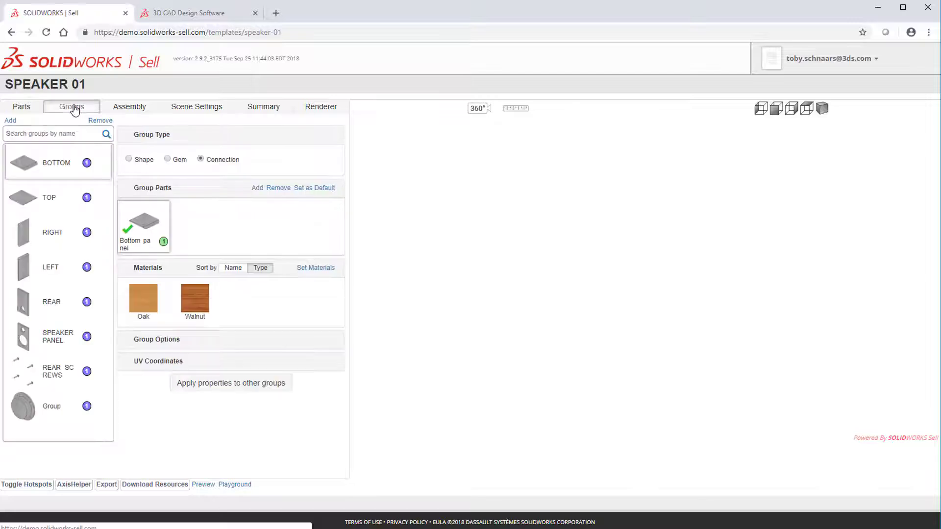
left_click(60, 410)
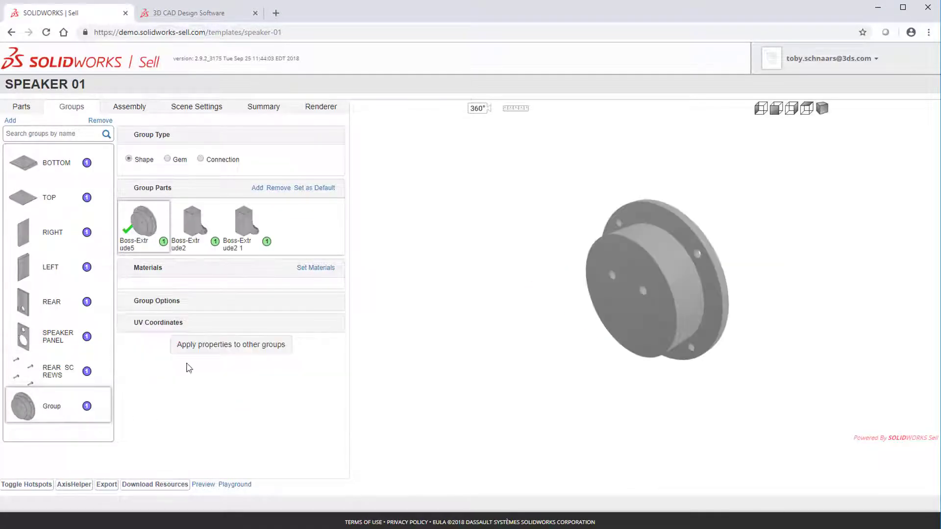
left_click(193, 224)
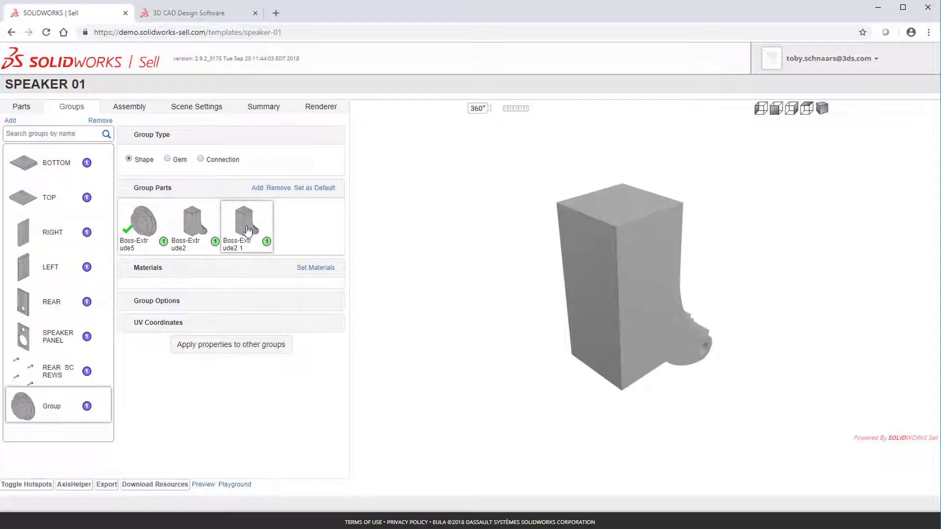
left_click(248, 230)
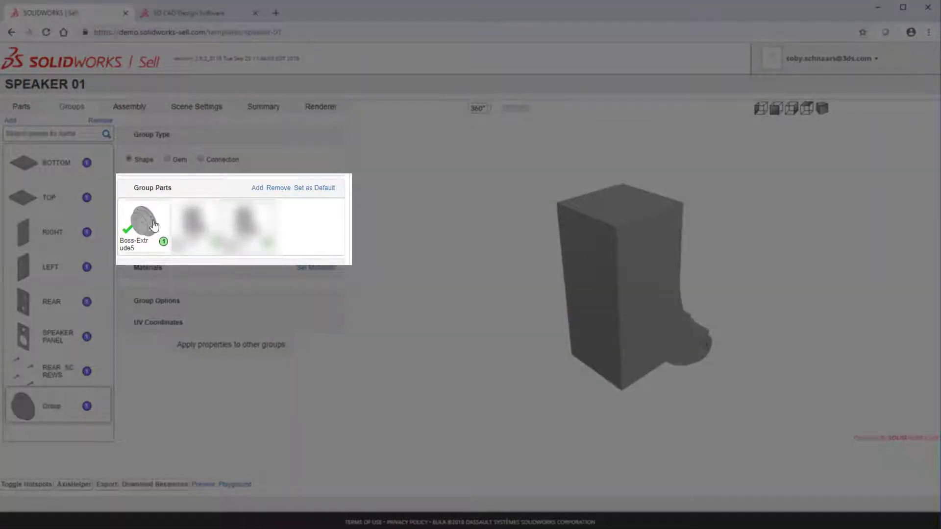
left_click(146, 228)
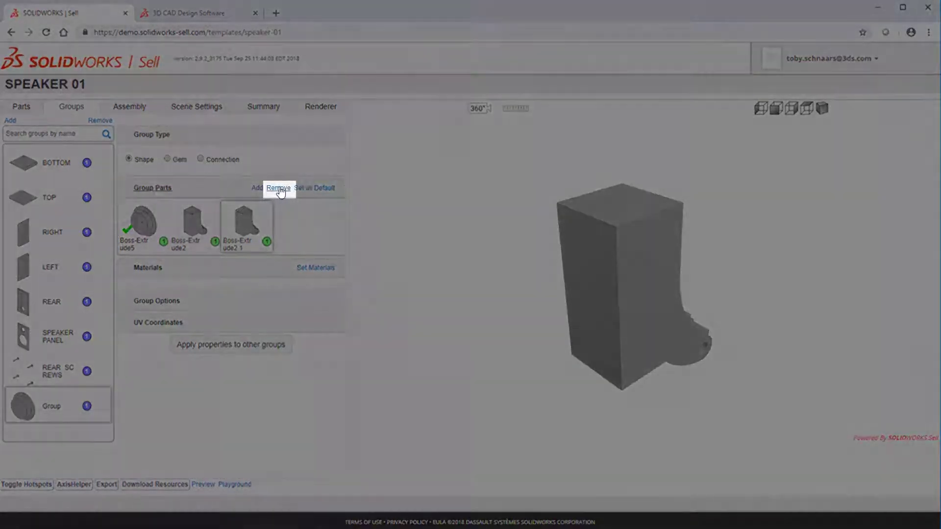
left_click(279, 191)
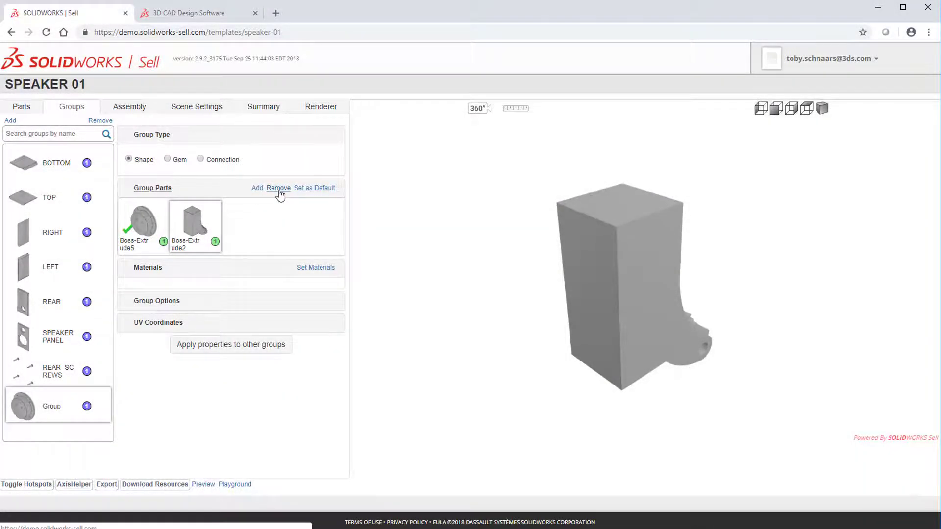
left_click(279, 191)
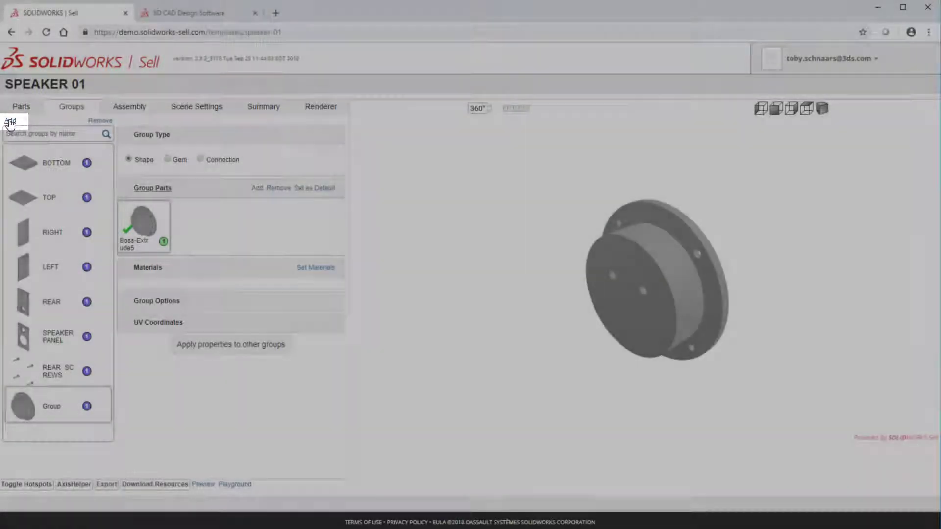
Step: Add a Shape group named RED TAB containing the part Boss-Extrude2
left_click(10, 121)
type("RED TAB")
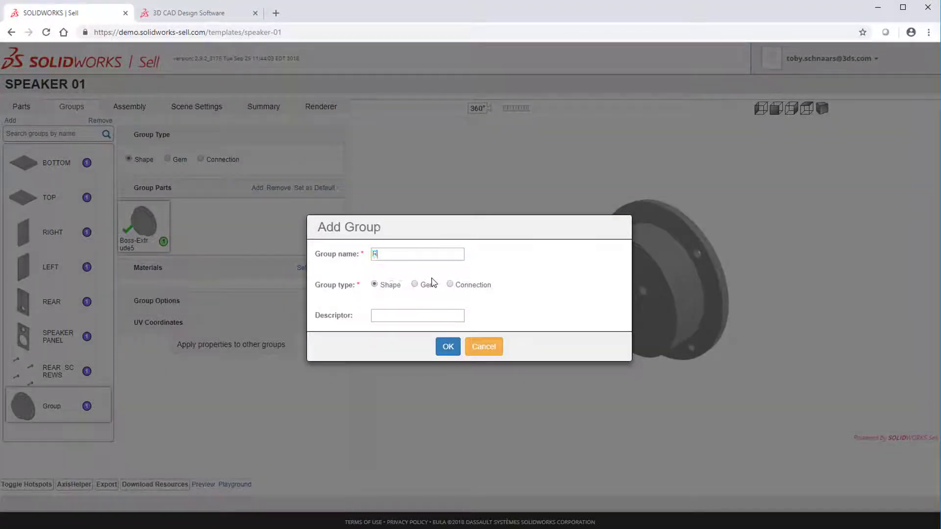
left_click(440, 345)
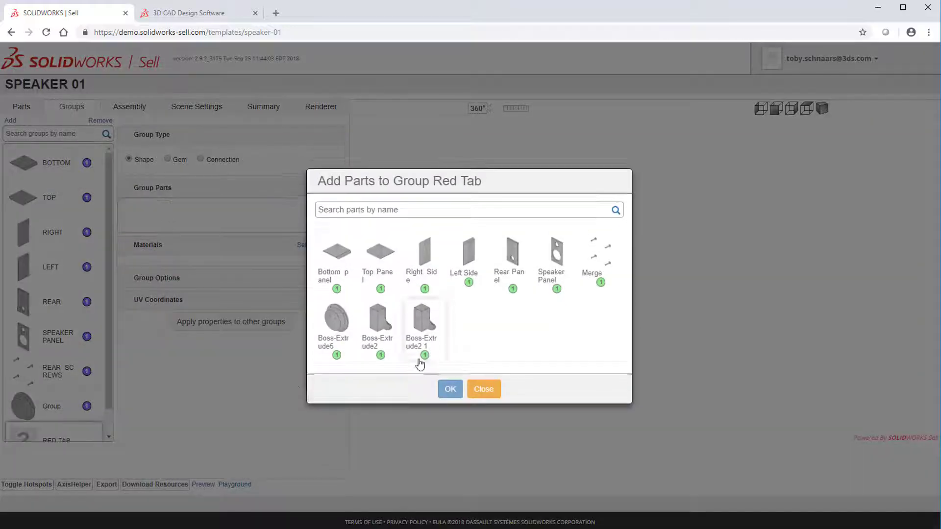
left_click(376, 332)
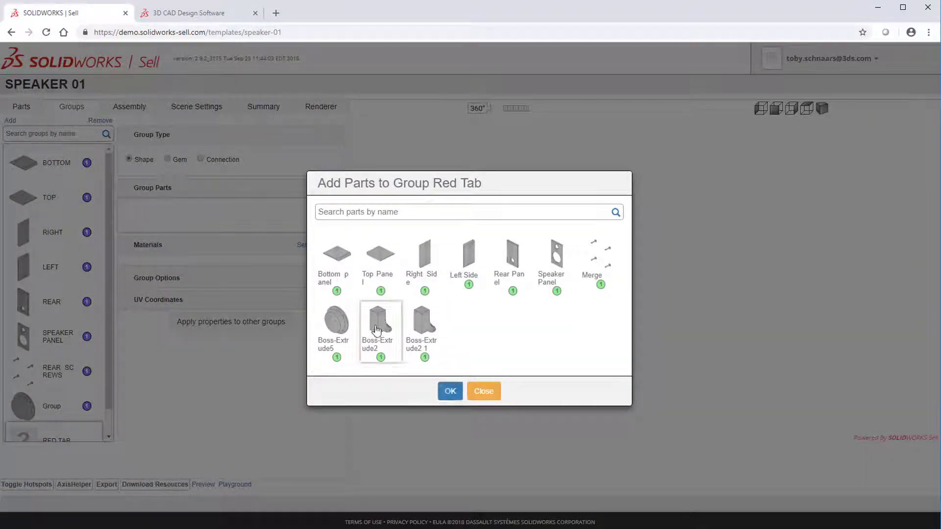
left_click(447, 391)
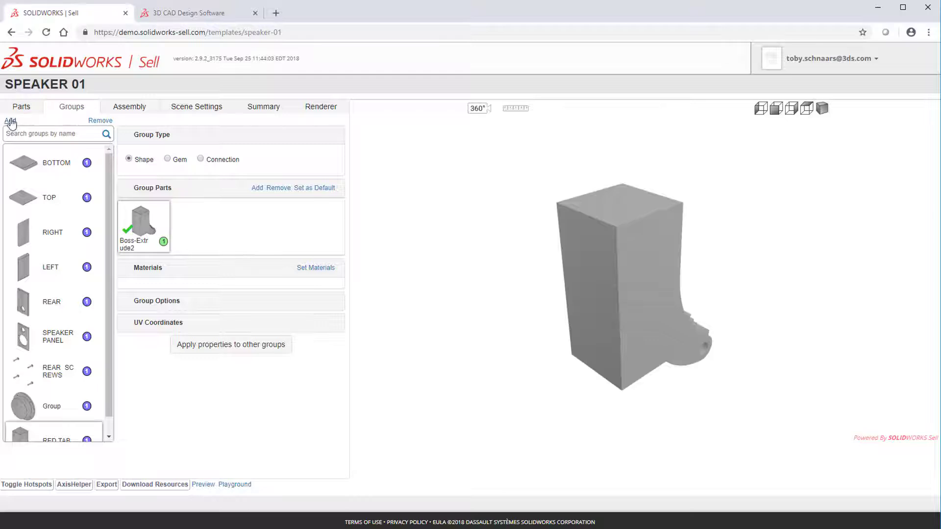
Step: Add a Shape group named BLACK TAB containing the part Boss-Extrude2 1
left_click(10, 121)
type("BLACK TAB")
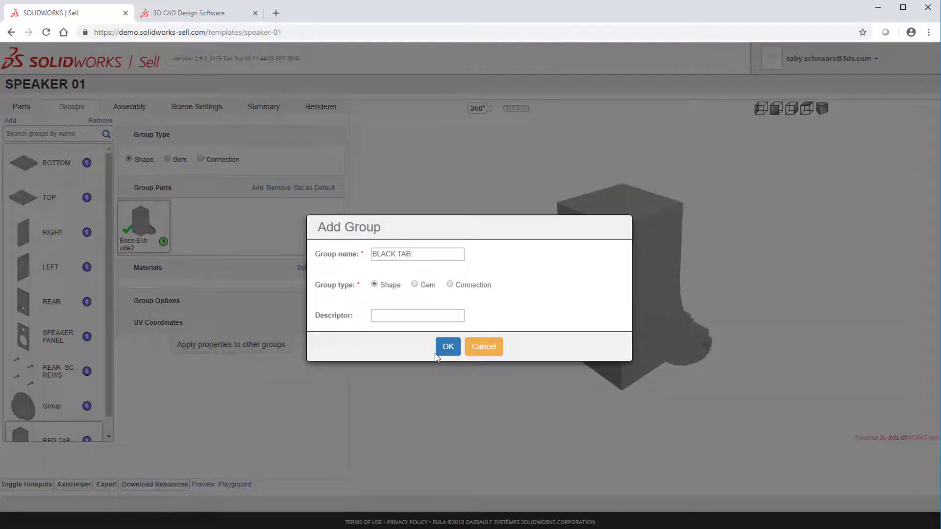
left_click(437, 353)
left_click(454, 397)
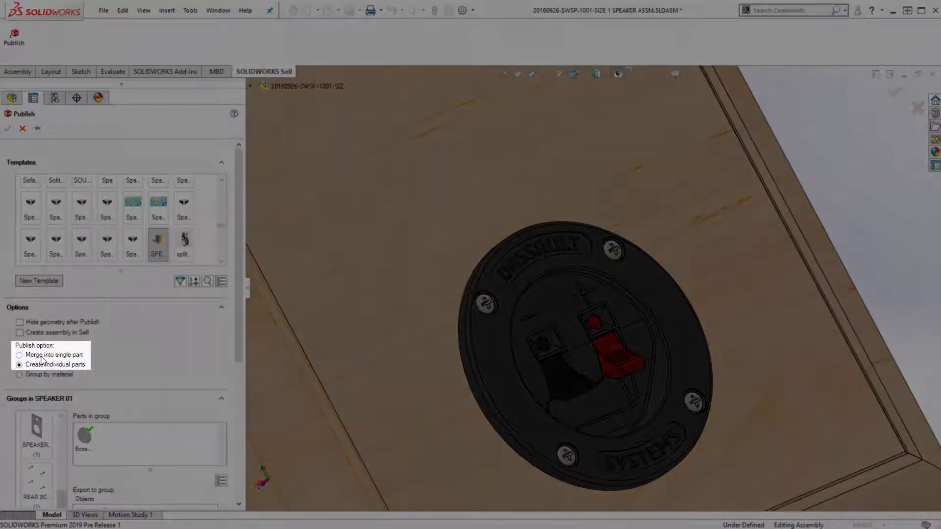
Step: Switch to SOLIDWORKS, check the Merge into single part publish option and cancel the Publish command
left_click(42, 356)
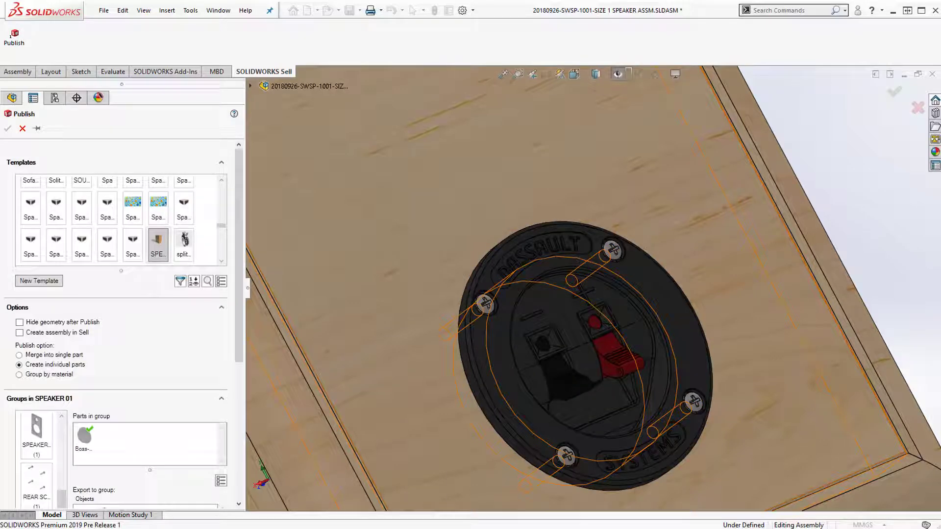
left_click(23, 129)
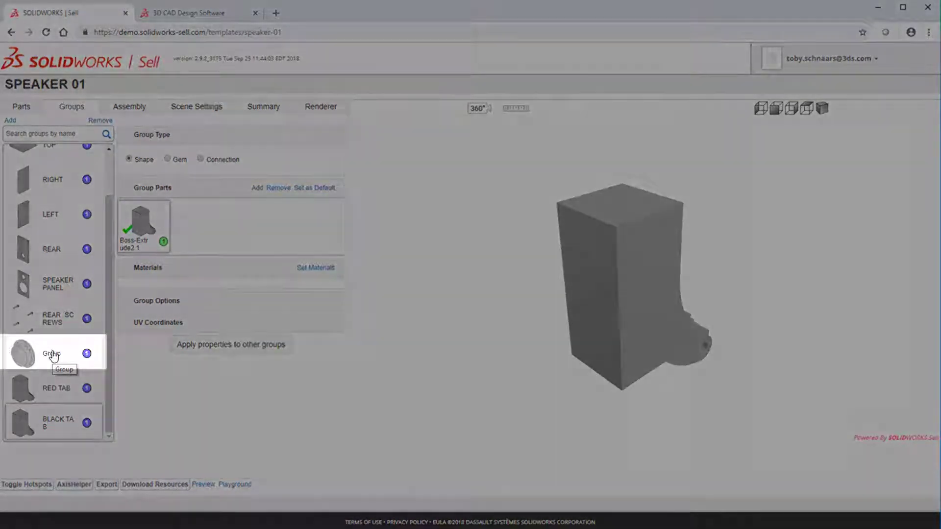
Step: In SOLIDWORKS Sell, assign the plastic material Textured Plastic to the jack panel group named Group
left_click(52, 355)
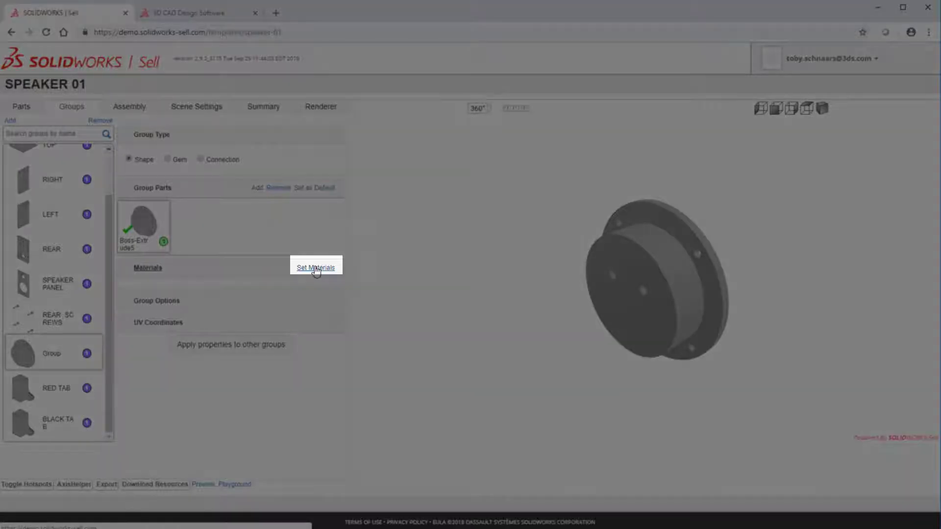
left_click(315, 268)
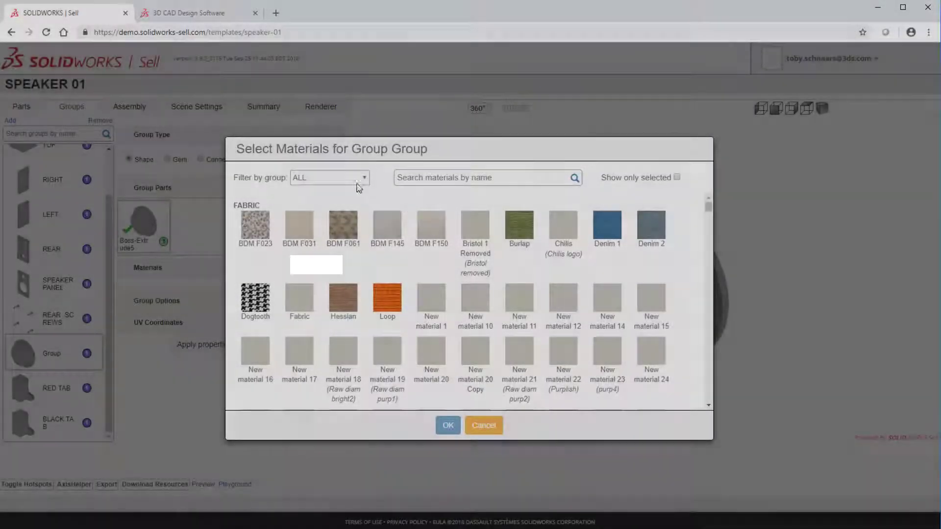
left_click(357, 177)
left_click(331, 252)
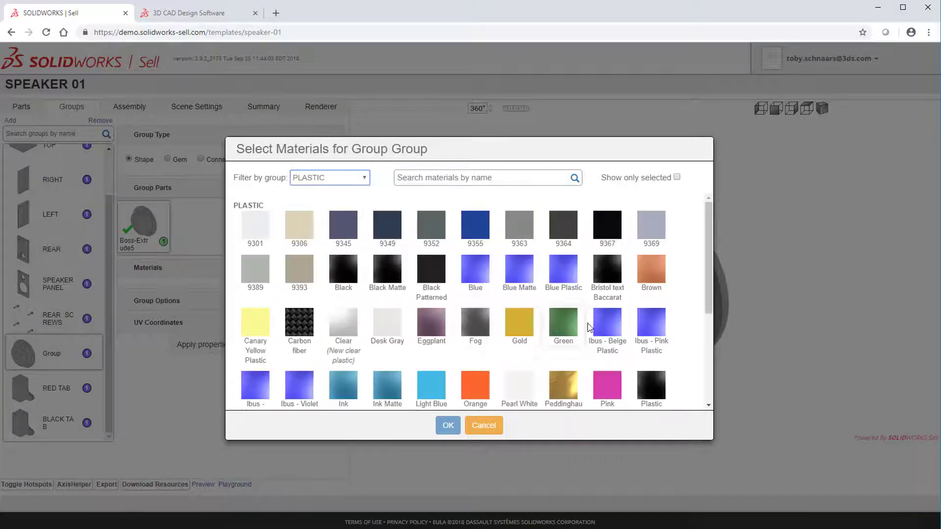
scroll(608, 319, "down", 3)
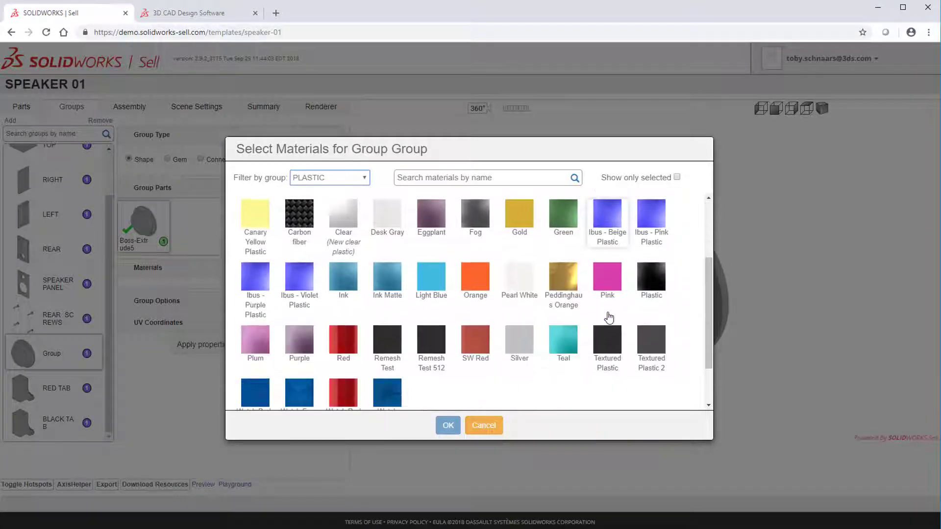
left_click(608, 343)
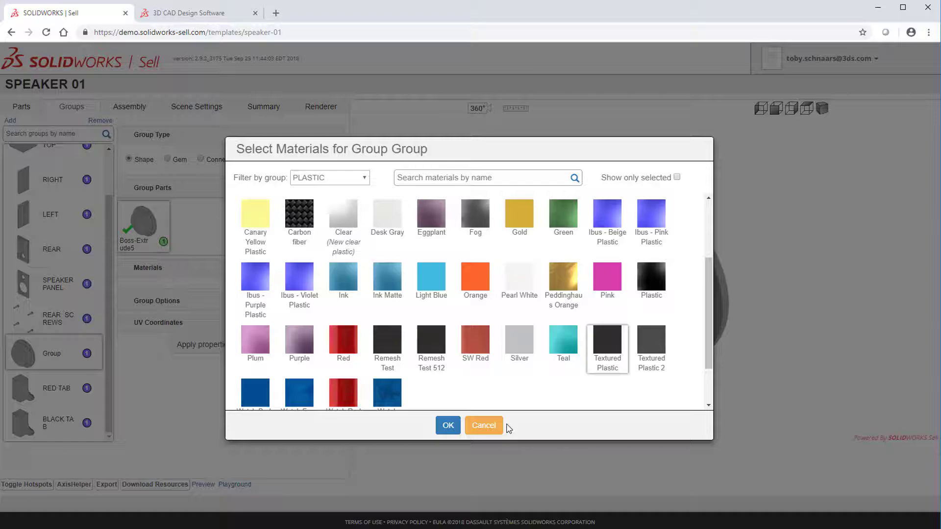
left_click(448, 425)
scroll(686, 321, "down", 3)
scroll(717, 260, "up", 10)
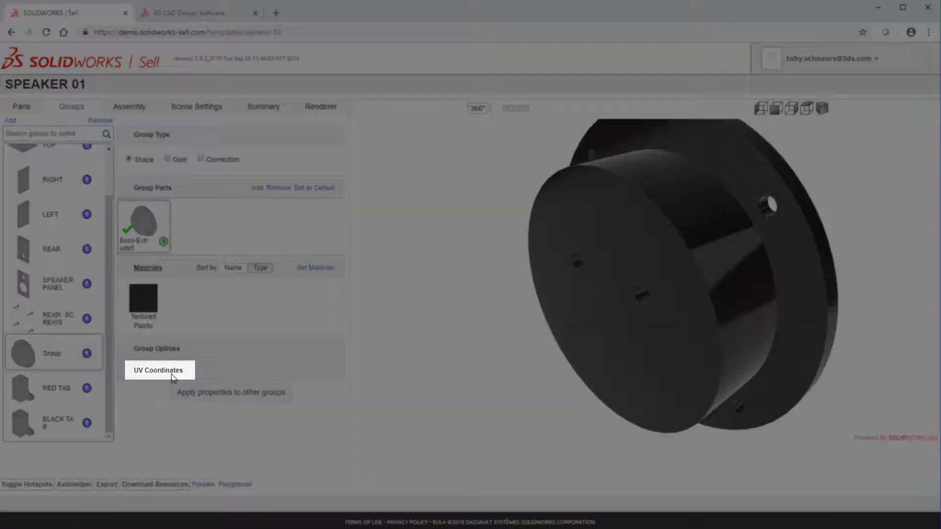
Step: Map the jack panel group's UV coordinates as XYZ 3-planar with a 50 × 50 mm texture size and set its group type to Connection
left_click(159, 370)
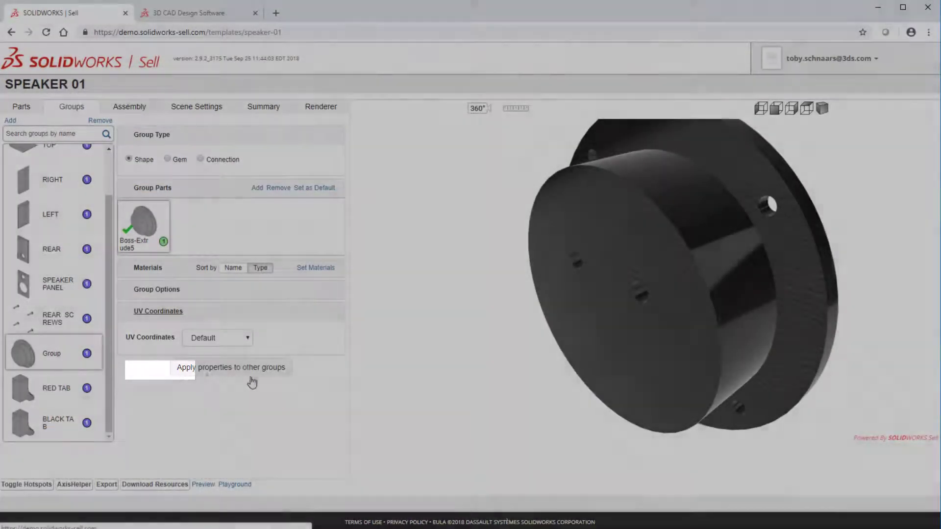
left_click(225, 338)
left_click(225, 391)
double_click(187, 406)
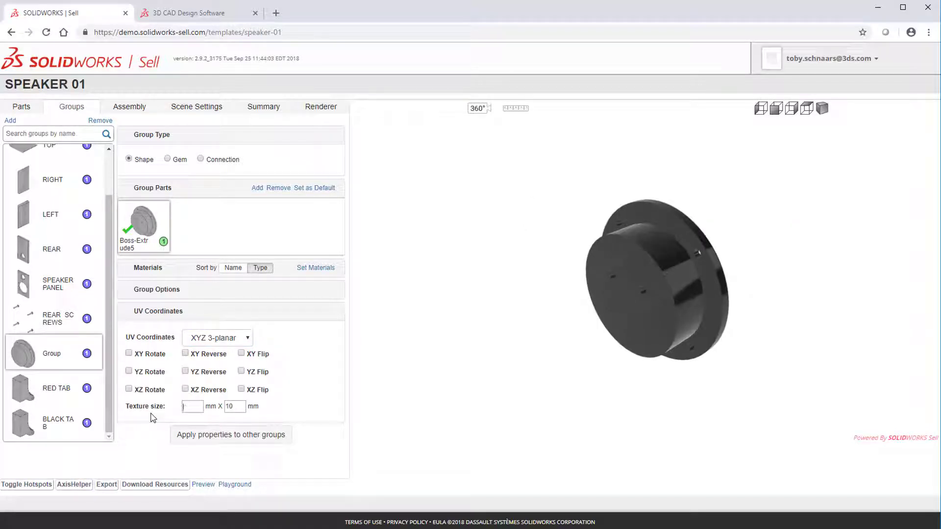
type("50")
key("Tab")
type("50")
key("Tab")
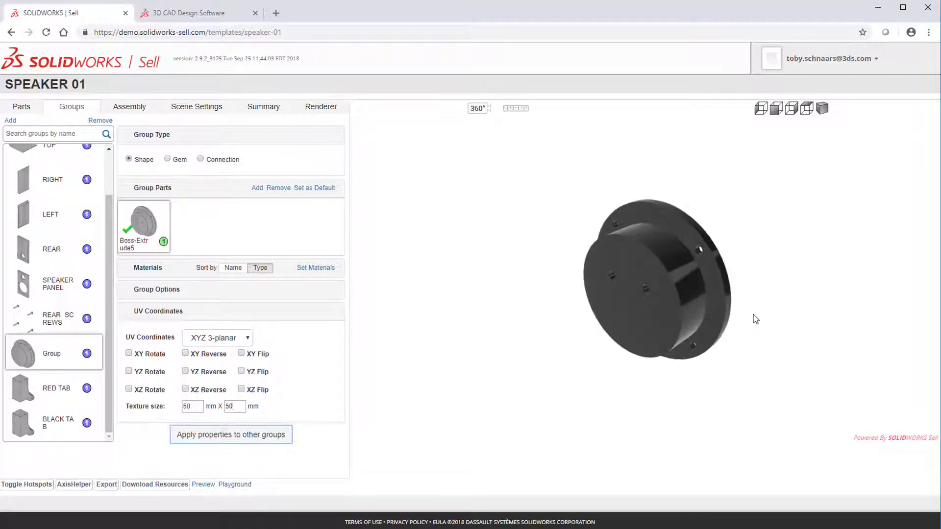
scroll(751, 314, "up", 5)
left_click_drag(751, 310, 646, 286)
scroll(645, 286, "down", 2)
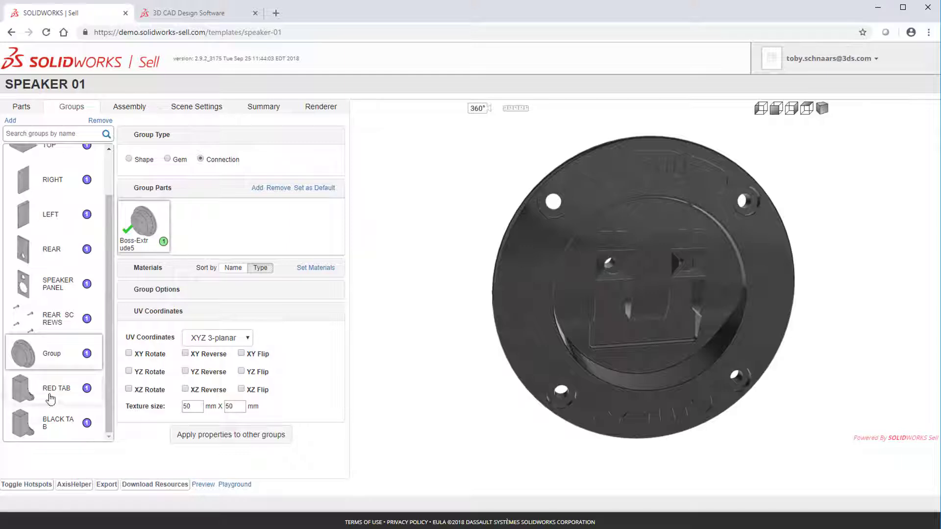
Step: Assign the plastic material Red to the RED TAB group
left_click(97, 384)
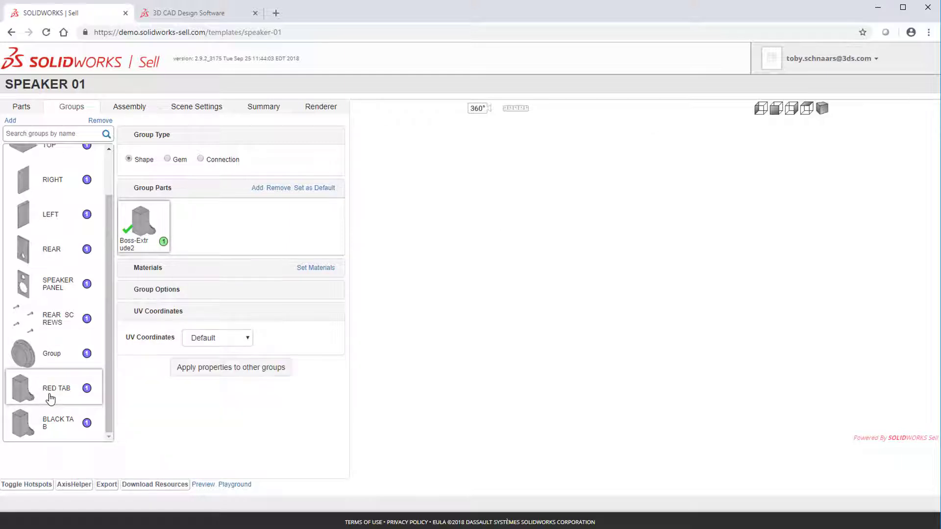
left_click(314, 271)
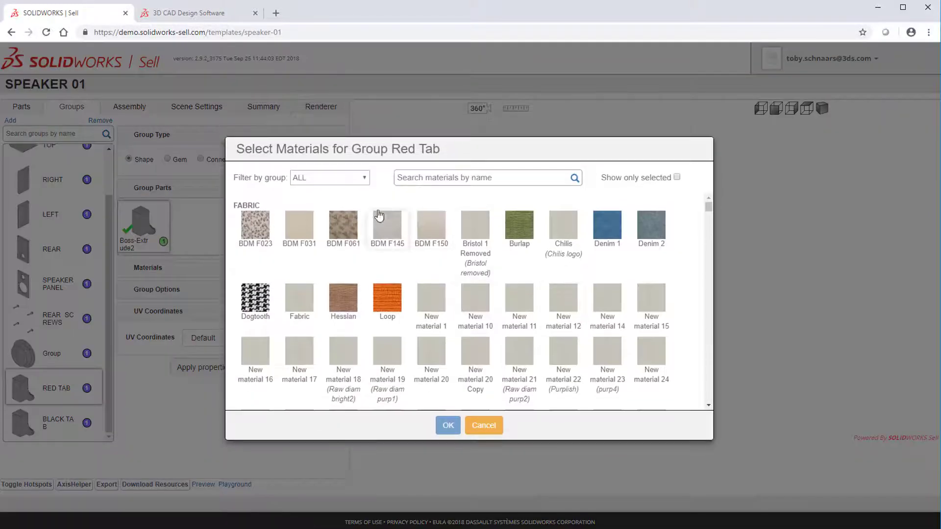
left_click(330, 178)
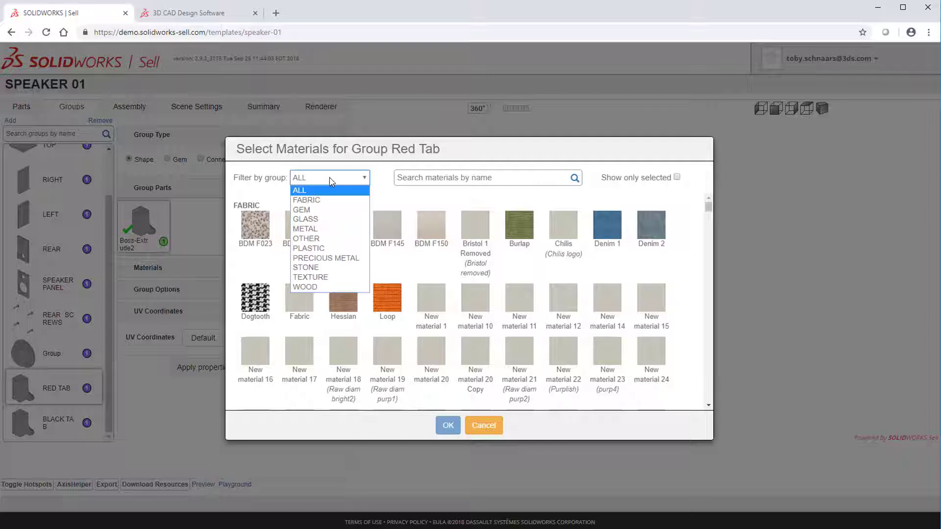
left_click(318, 248)
scroll(706, 300, "down", 4)
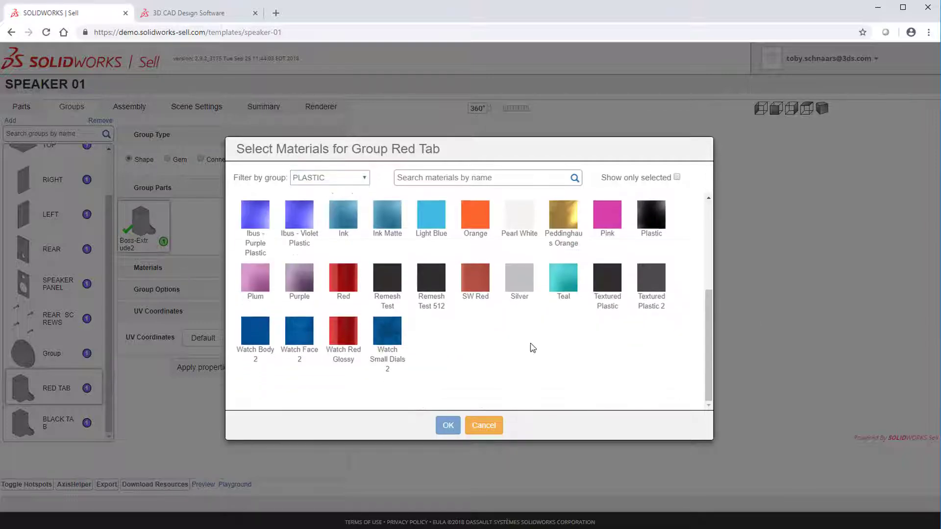
left_click(344, 280)
left_click(447, 424)
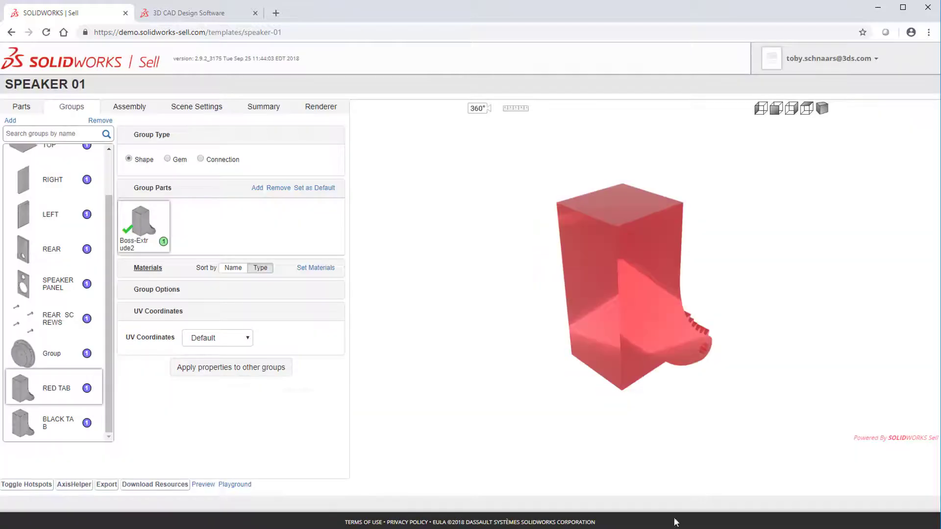
Step: Assign a black material from the Plastic category to the BLACK TAB group
left_click(61, 422)
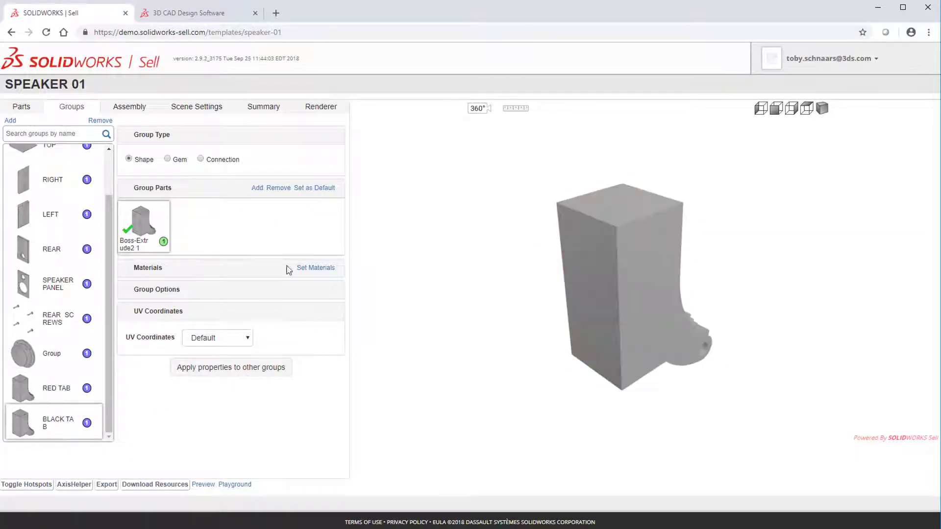
left_click(316, 267)
left_click(330, 177)
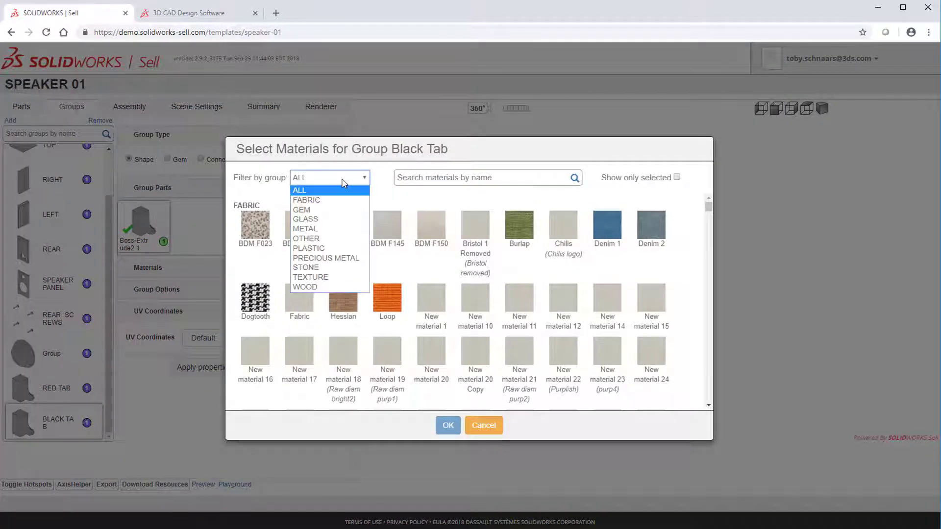
left_click(318, 244)
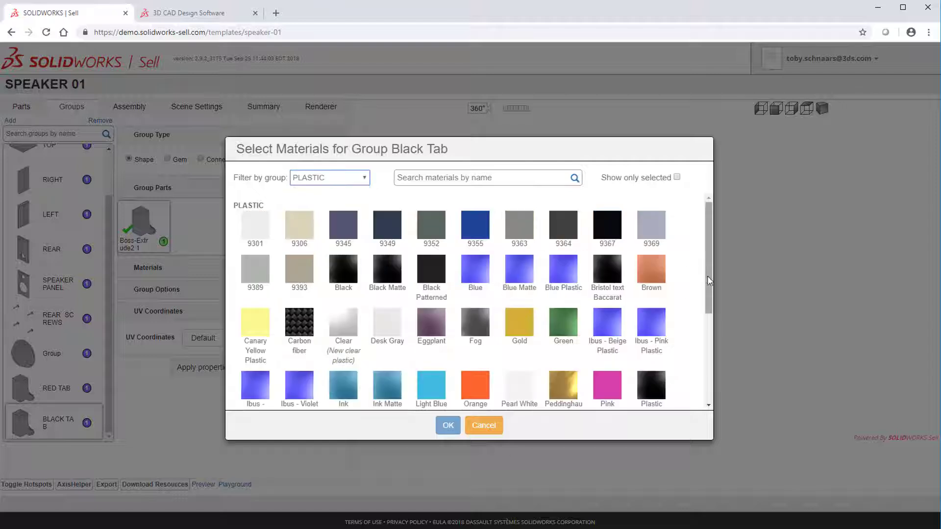
left_click_drag(708, 275, 716, 362)
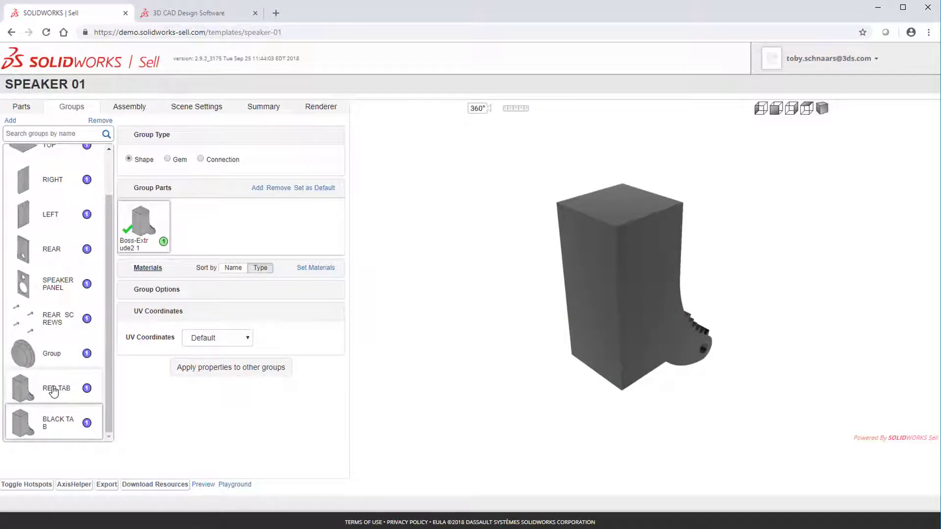
Step: Change the group type of both RED TAB and BLACK TAB to Connection
left_click(54, 391)
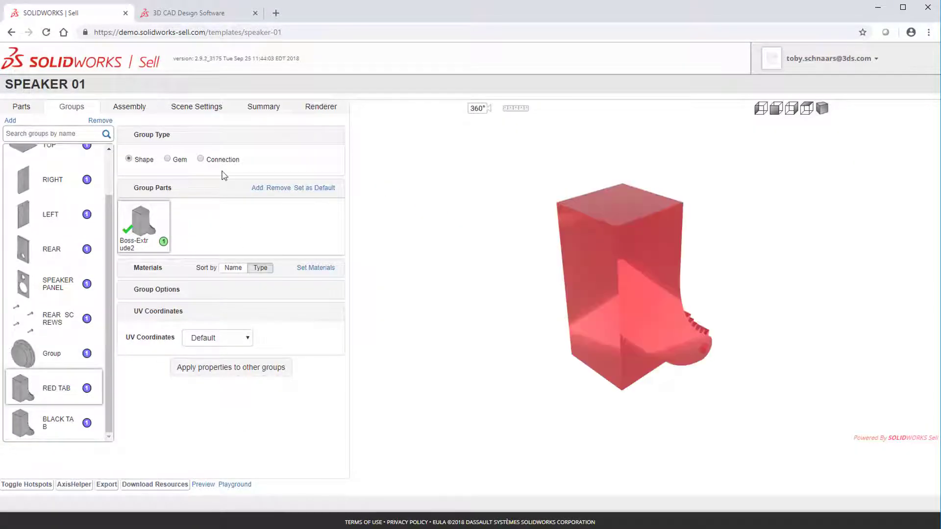
left_click(55, 415)
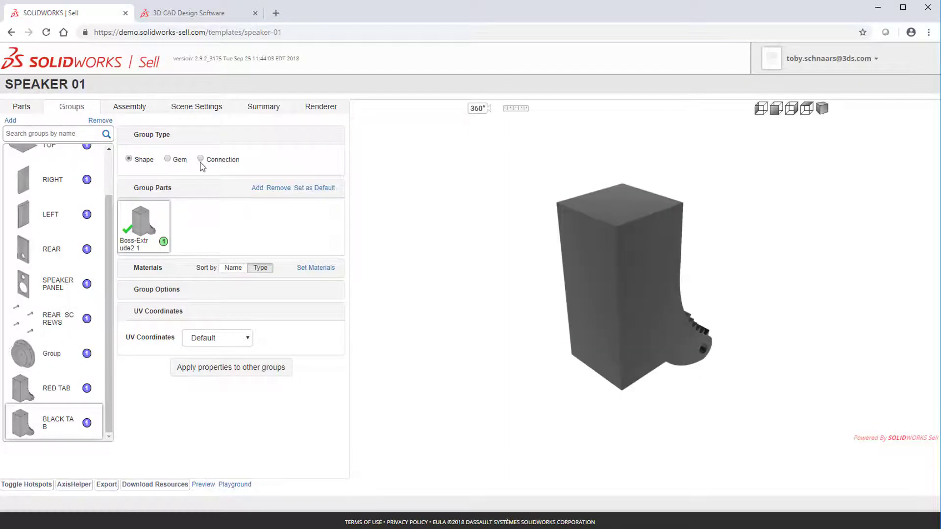
Step: Add the jack panel group, RED TAB and BLACK TAB to the assembly, each linked to BOTTOM
left_click(129, 107)
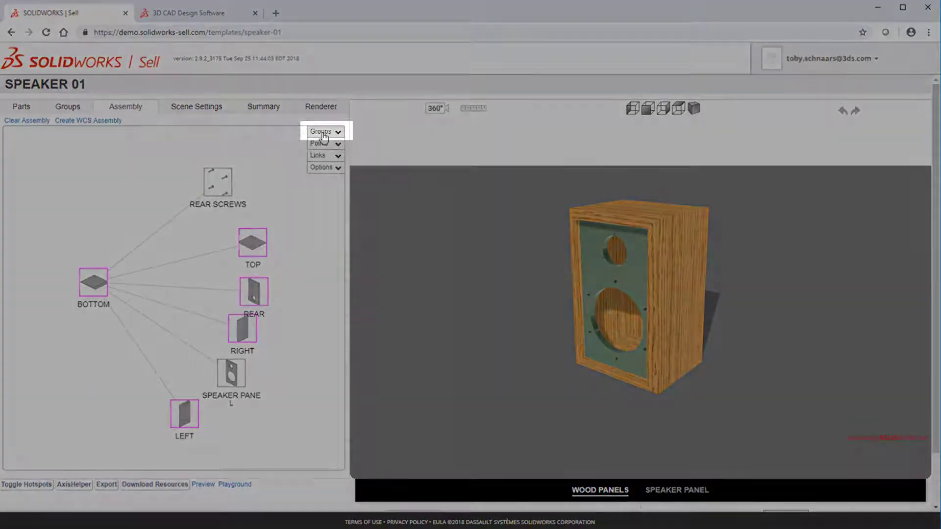
left_click(322, 134)
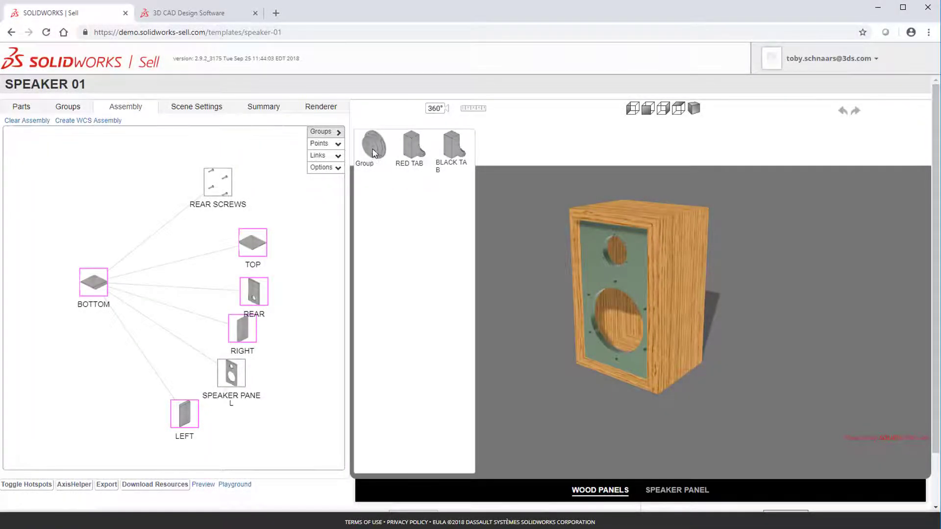
left_click_drag(374, 153, 95, 287)
left_click_drag(373, 153, 143, 295)
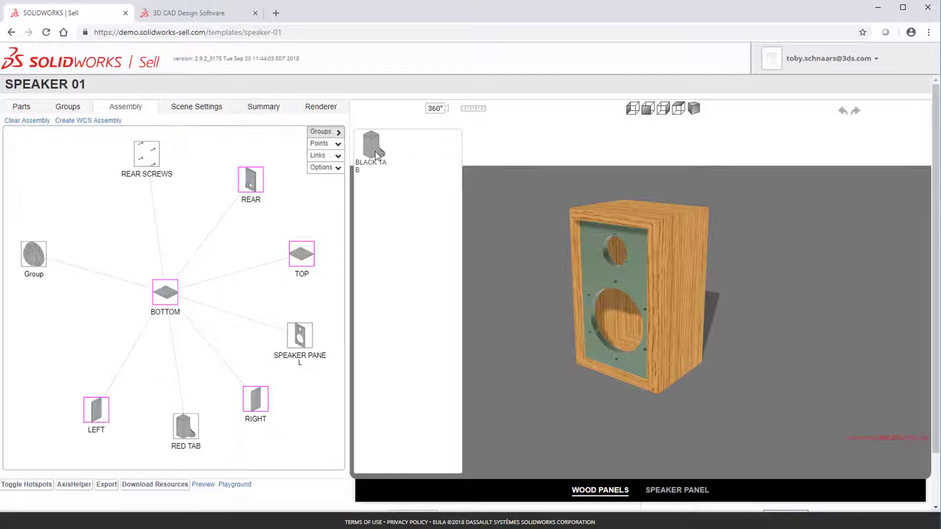
left_click_drag(375, 155, 142, 295)
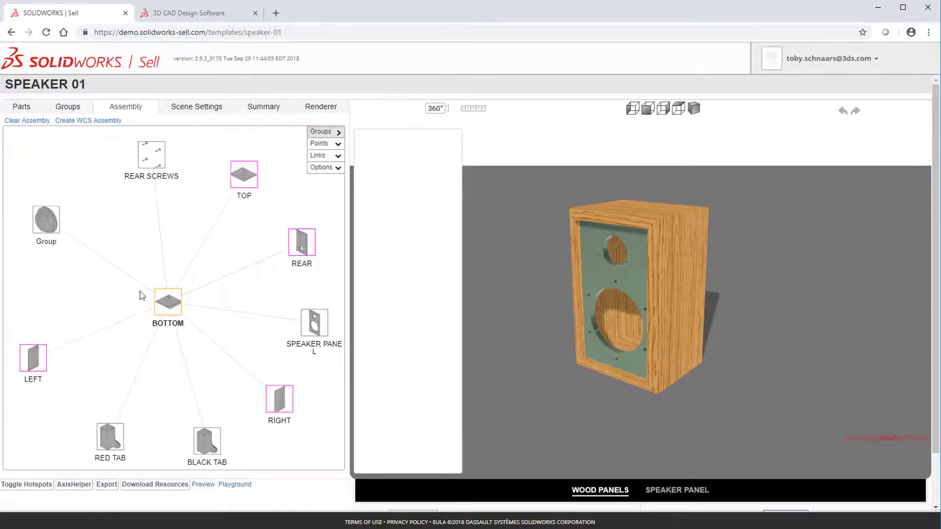
left_click(322, 133)
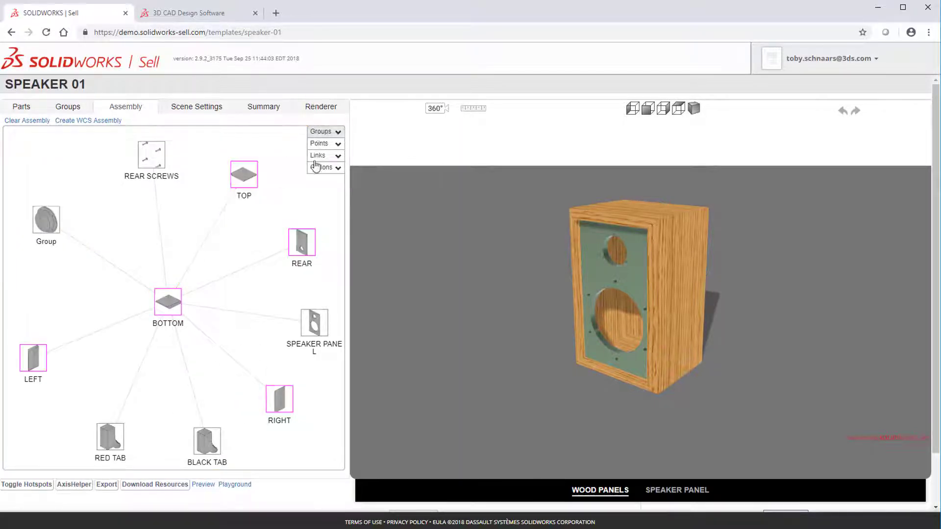
Step: In the scene's environment settings, turn off reflections and set the minimum distance factor to 0.5
left_click_drag(563, 296, 383, 288)
scroll(677, 342, "up", 5)
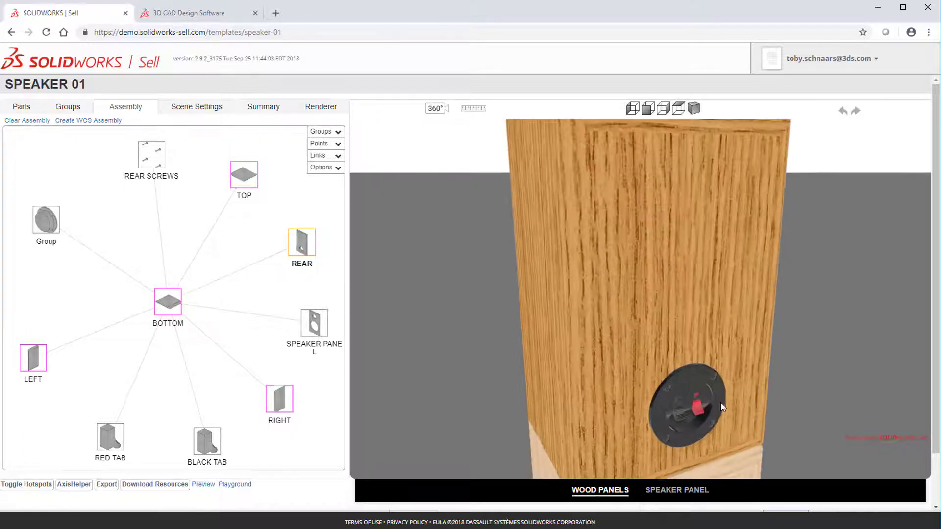
left_click(194, 108)
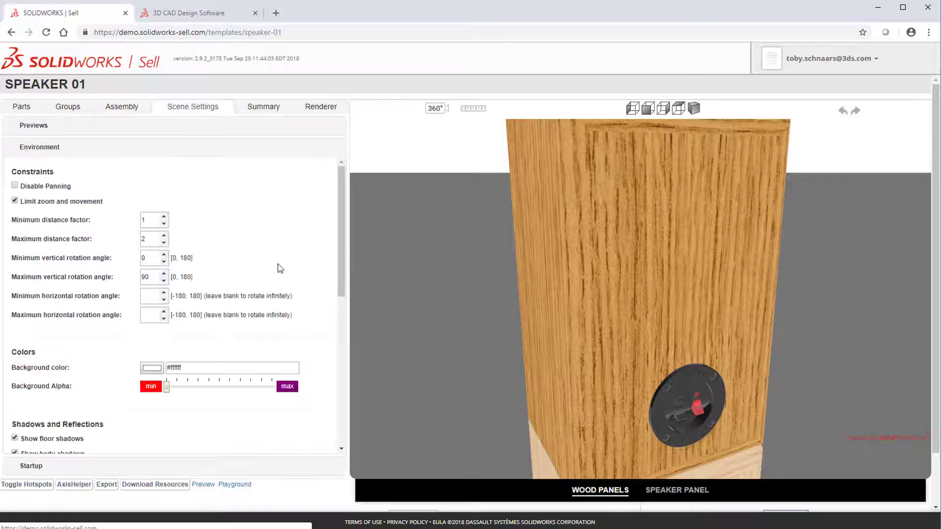
left_click_drag(347, 269, 357, 378)
left_click(46, 382)
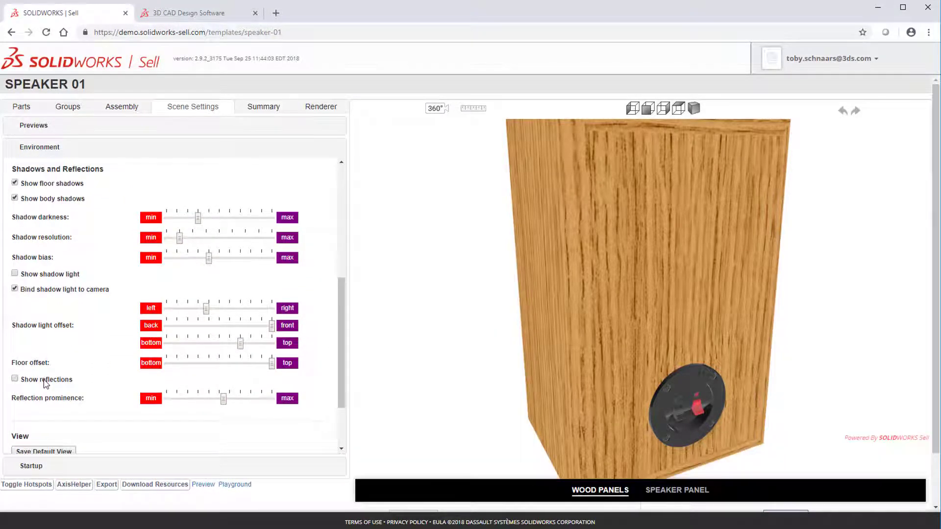
left_click_drag(343, 325, 345, 204)
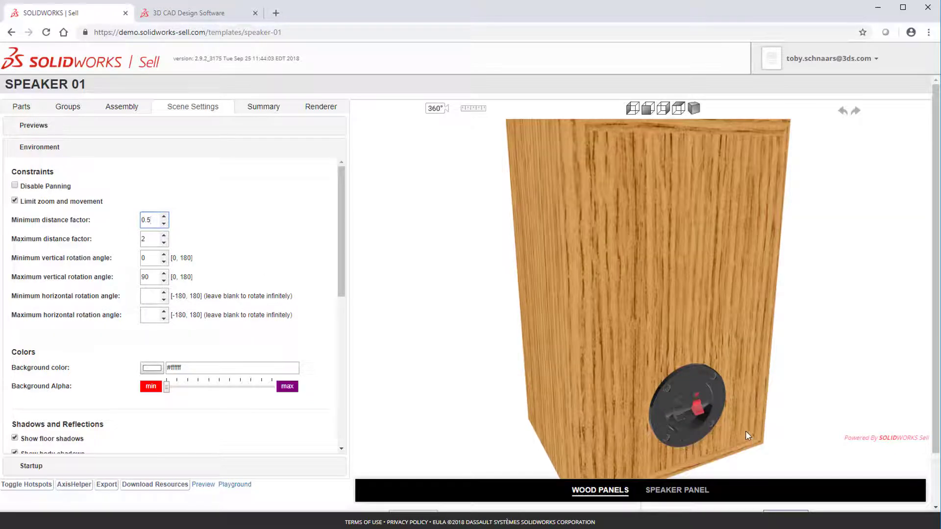
Step: Examine the rear jack panel and its terminal tabs up close, and return to the speaker's front
scroll(675, 409, "up", 5)
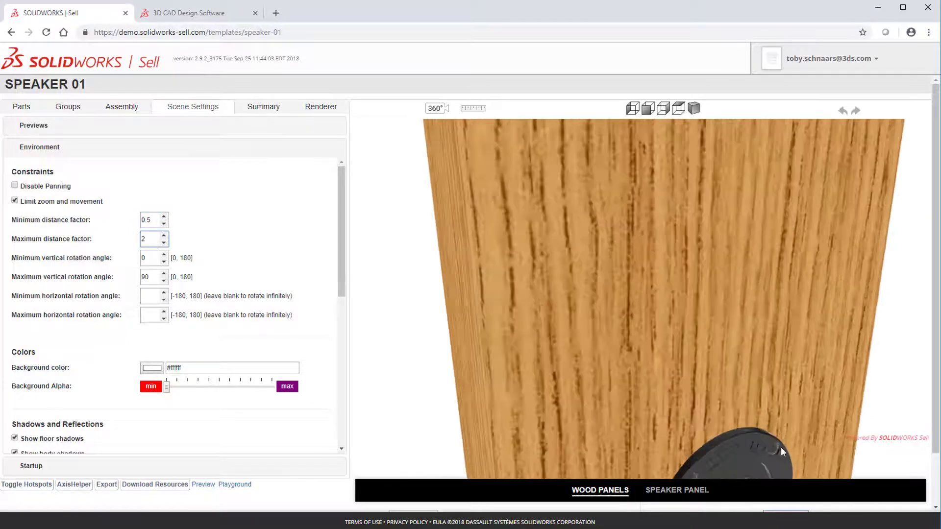
left_click_drag(780, 447, 759, 428)
scroll(758, 431, "down", 5)
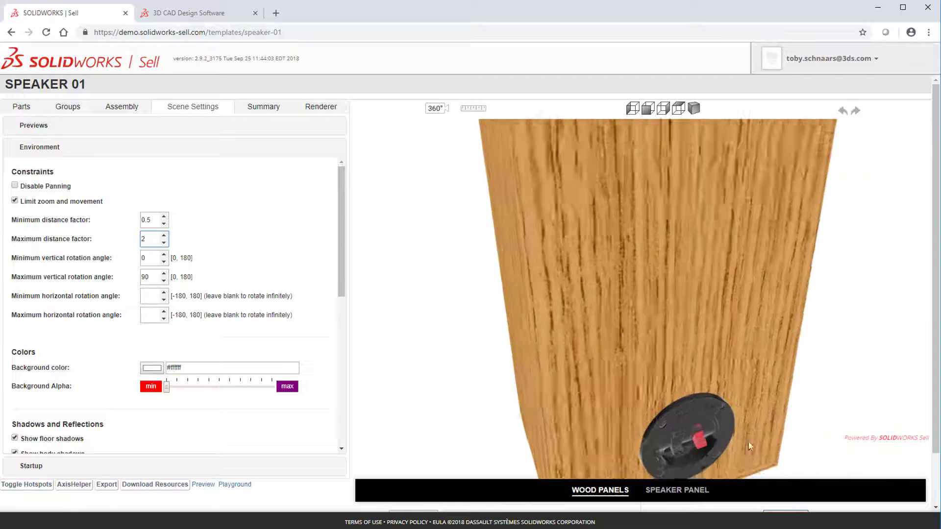
left_click_drag(560, 414, 582, 357)
scroll(727, 424, "up", 2)
left_click_drag(728, 422, 688, 359)
scroll(725, 402, "up", 2)
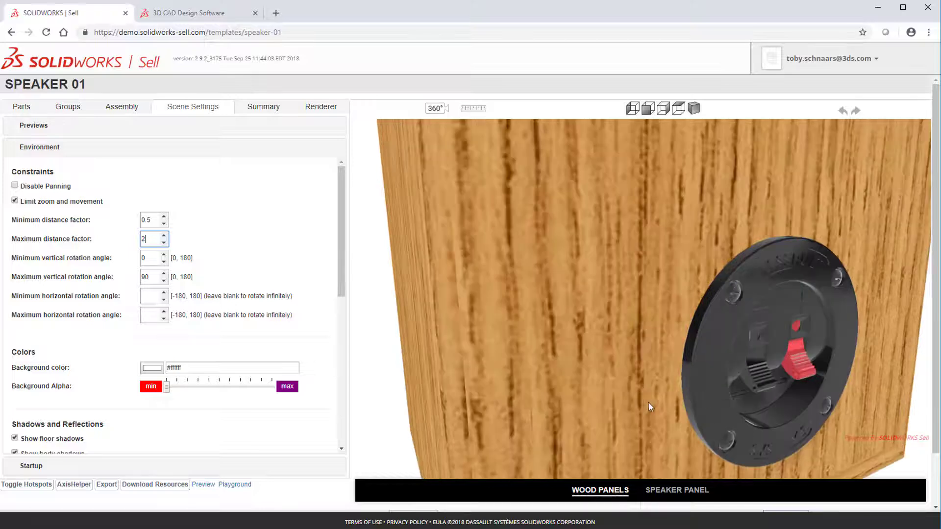
left_click_drag(648, 402, 654, 367)
scroll(655, 367, "down", 6)
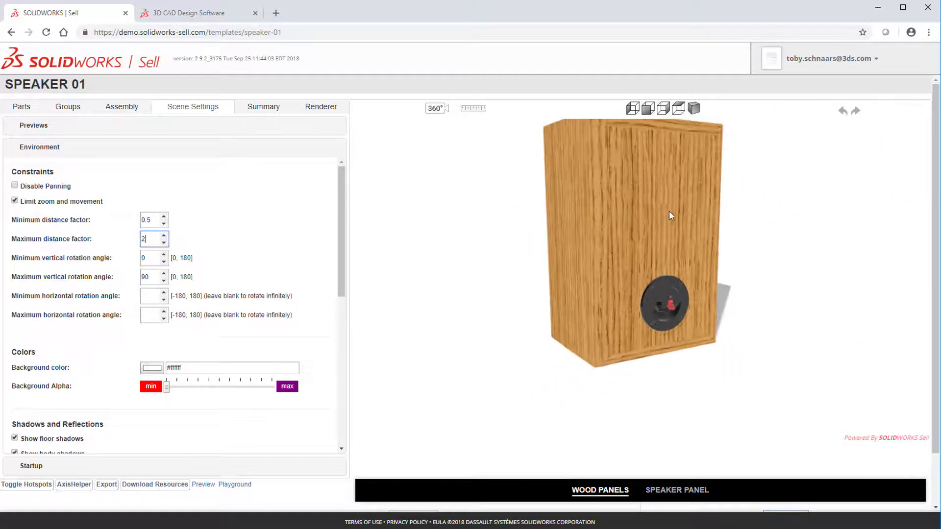
left_click_drag(670, 215, 710, 367)
Step: Preview the speaker's product page, trying Walnut on the wood panels before returning them to Oak
left_click(204, 484)
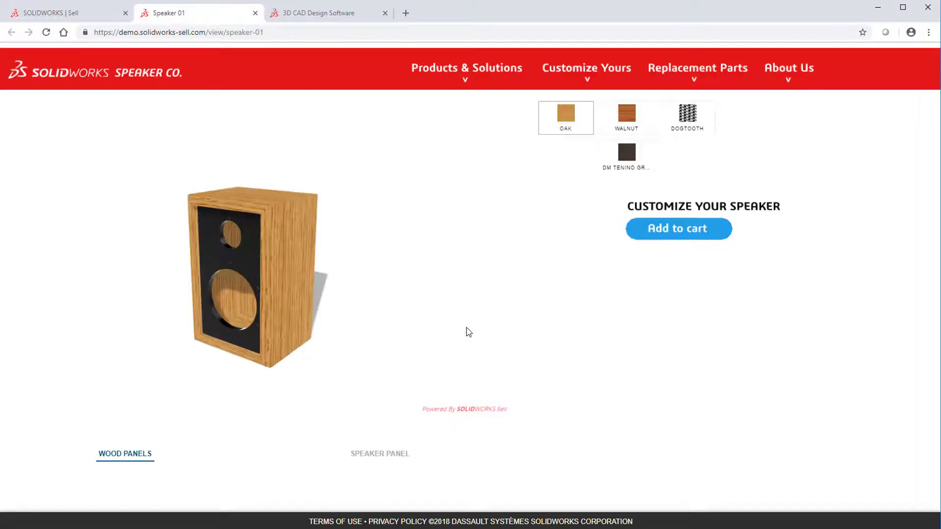
left_click(635, 130)
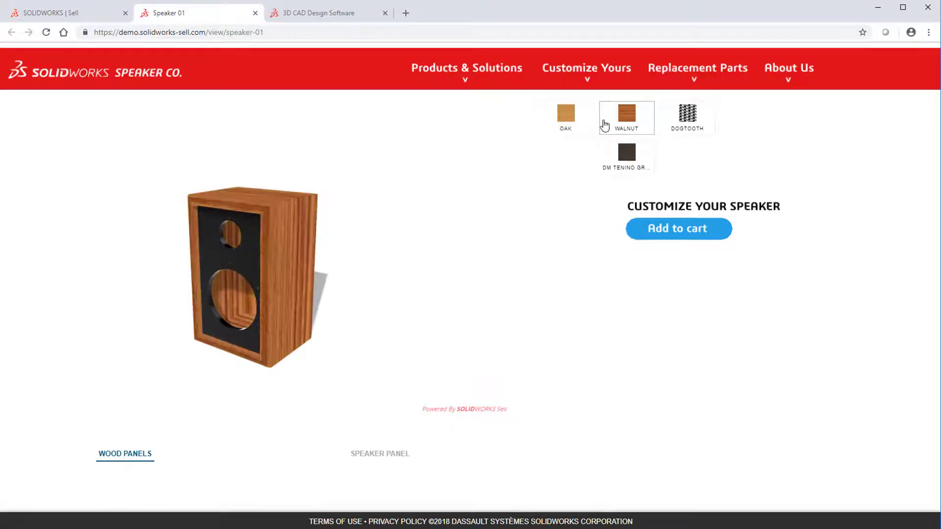
left_click(583, 126)
Step: Try Green on the speaker panel in the preview and return it to Black Matte
left_click(399, 454)
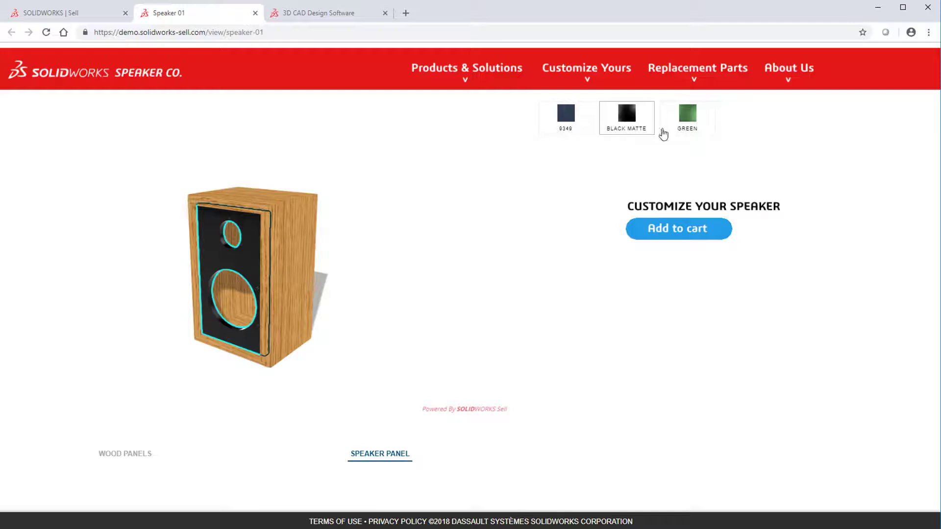
left_click(688, 127)
left_click(626, 130)
Step: Inspect the rear jack panel, screws and terminal tabs up close in the preview, and close the preview page
left_click_drag(348, 343, 343, 416)
scroll(343, 415, "up", 5)
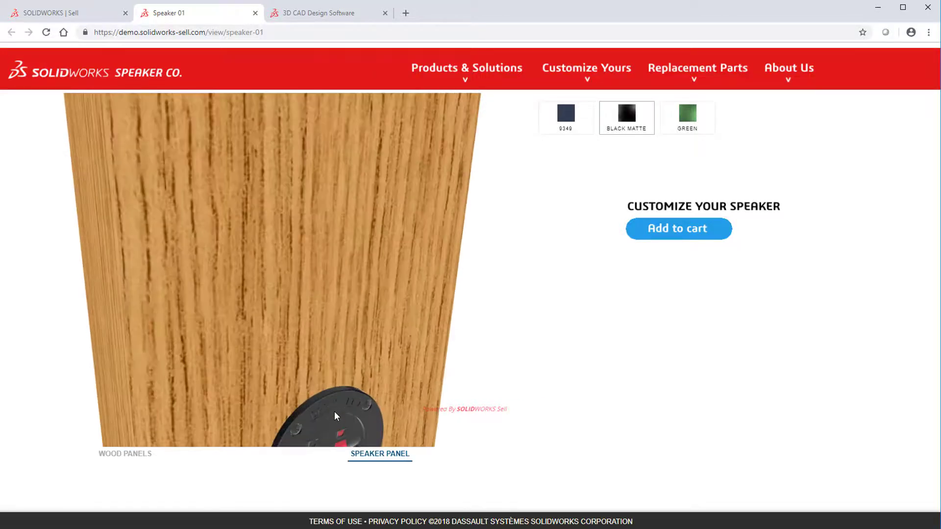
right_click_drag(366, 428, 342, 302)
scroll(337, 321, "up", 3)
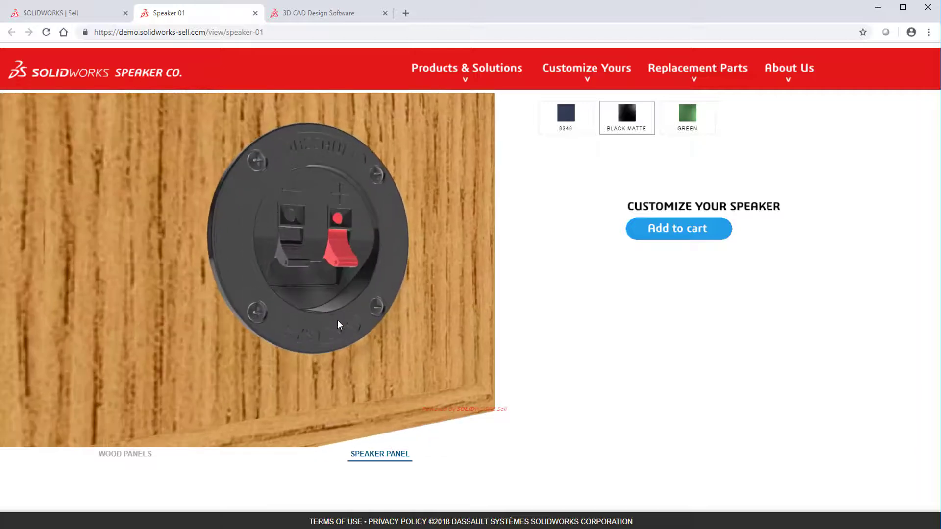
left_click_drag(277, 309, 400, 369)
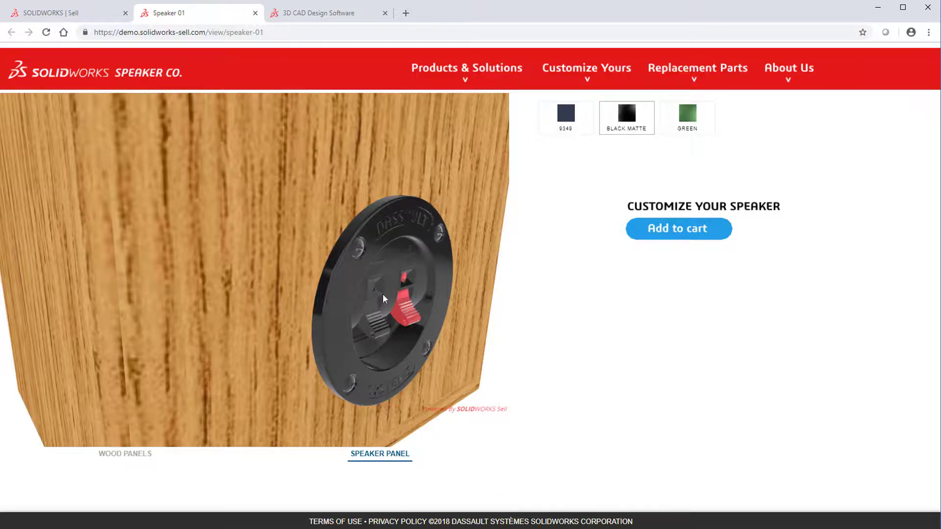
scroll(384, 299, "down", 5)
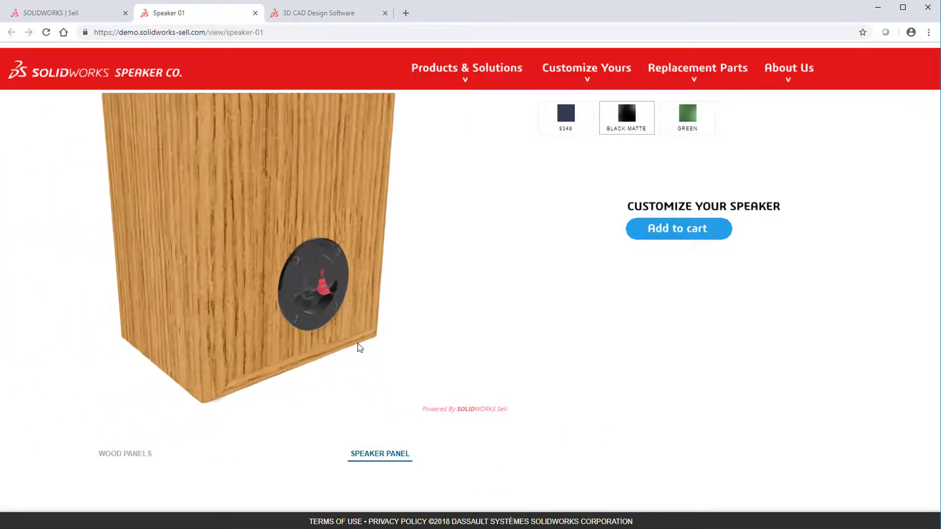
scroll(392, 314, "up", 5)
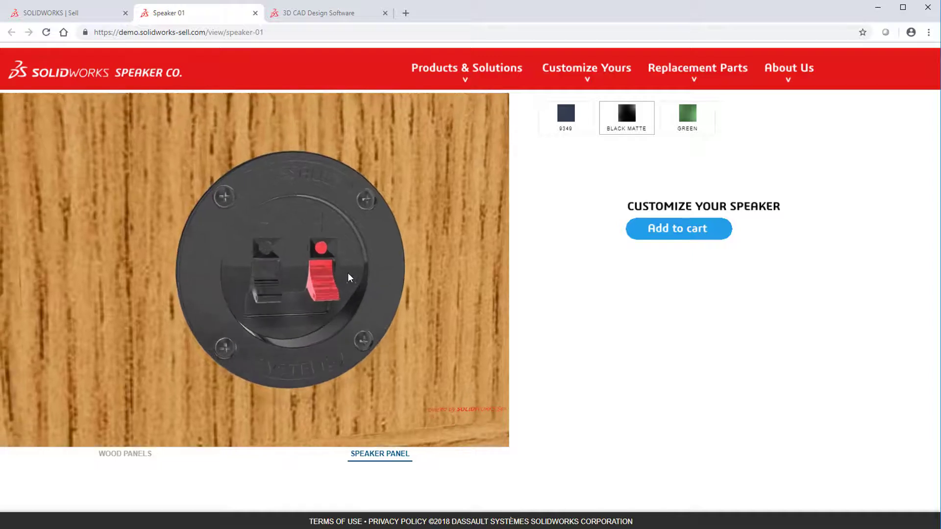
left_click_drag(349, 278, 302, 187)
left_click(256, 13)
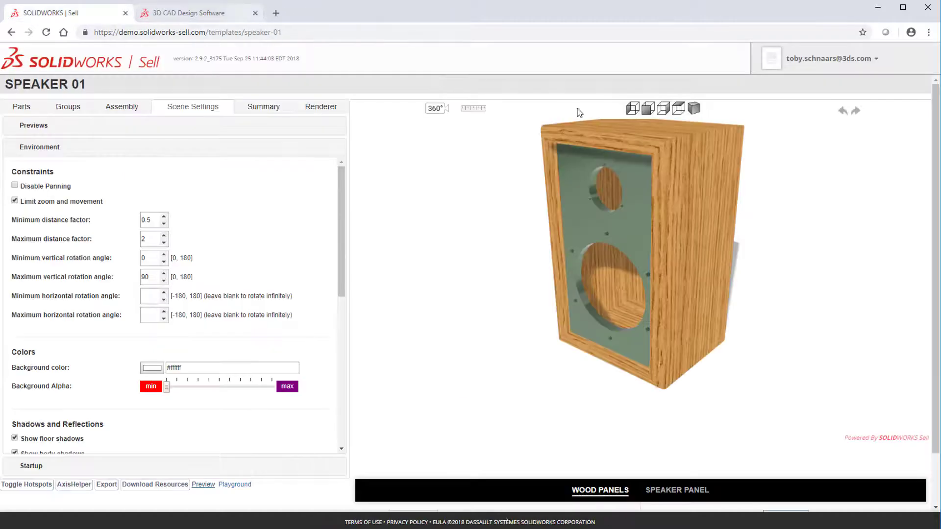